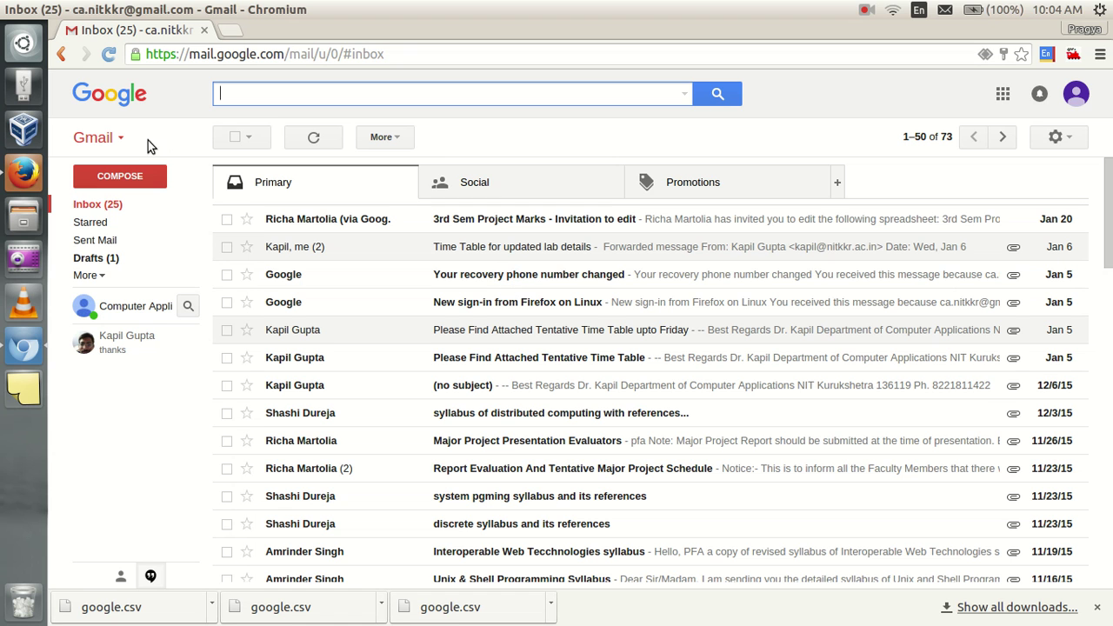
Switch from Gmail to Google Contacts and view the full list of frequently contacted people
click(119, 141)
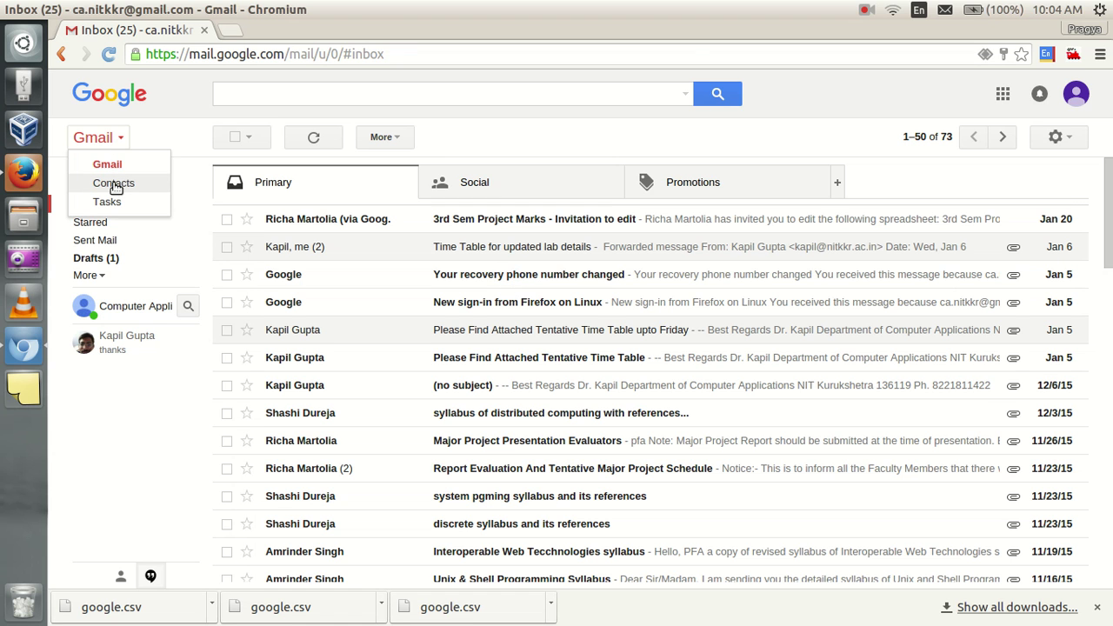
click(114, 184)
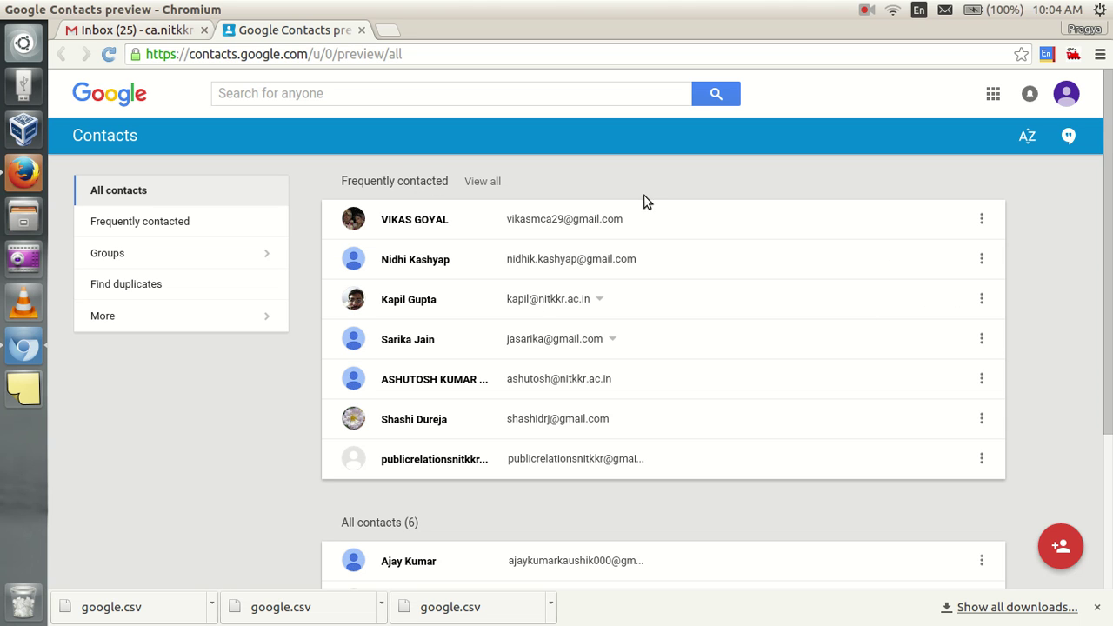
click(484, 183)
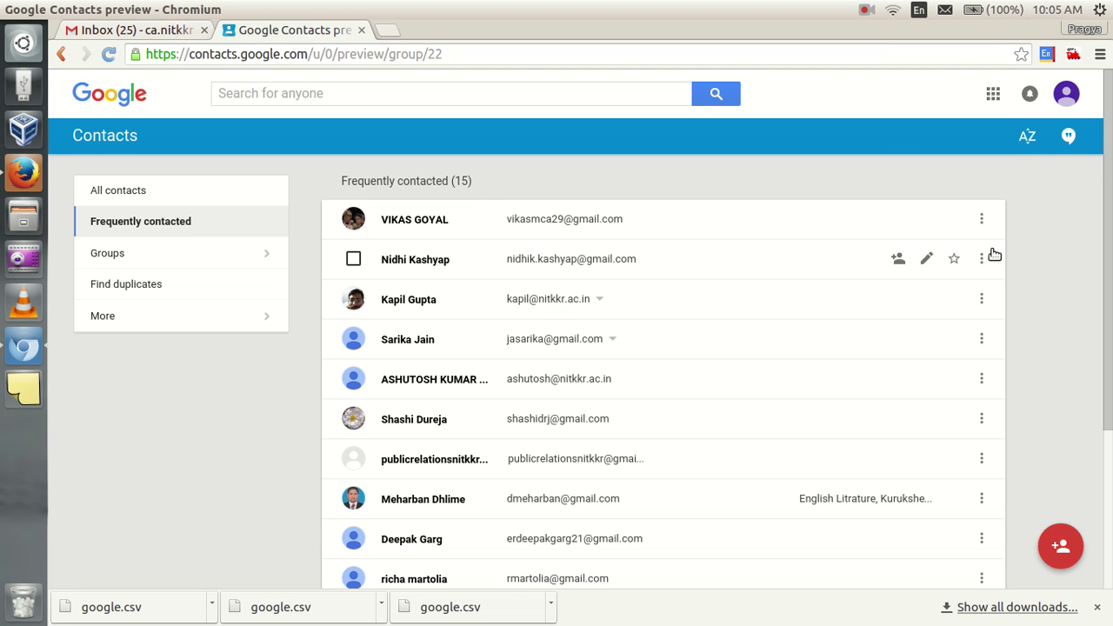
drag(1111, 234, 1096, 206)
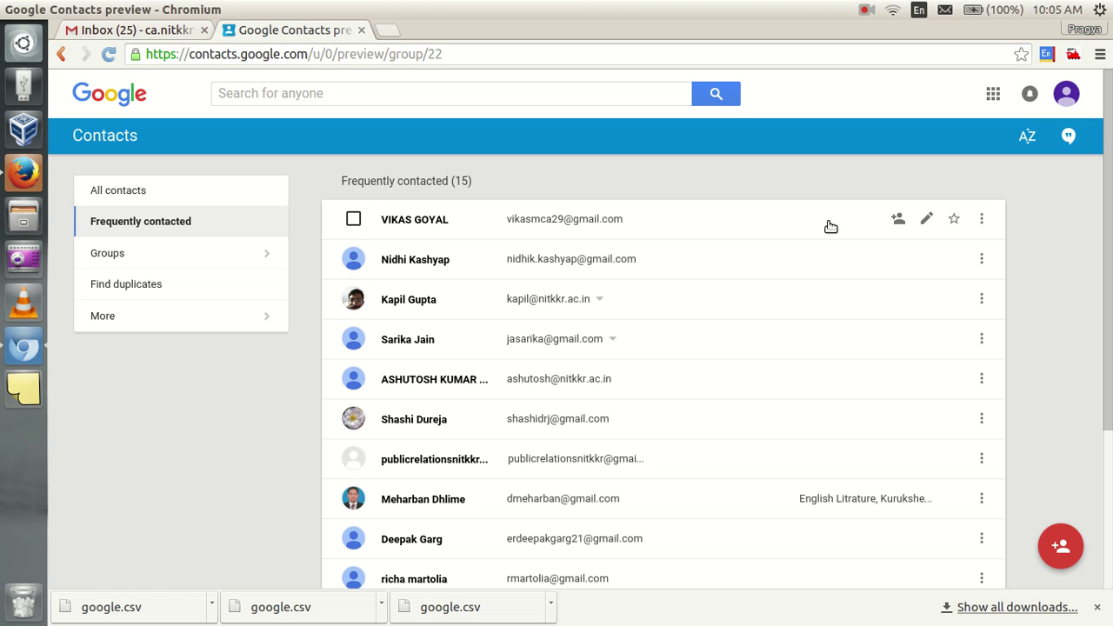
Expand the contact groups and review the members of the Faculty, Regular Faculty and Staff groups
click(250, 264)
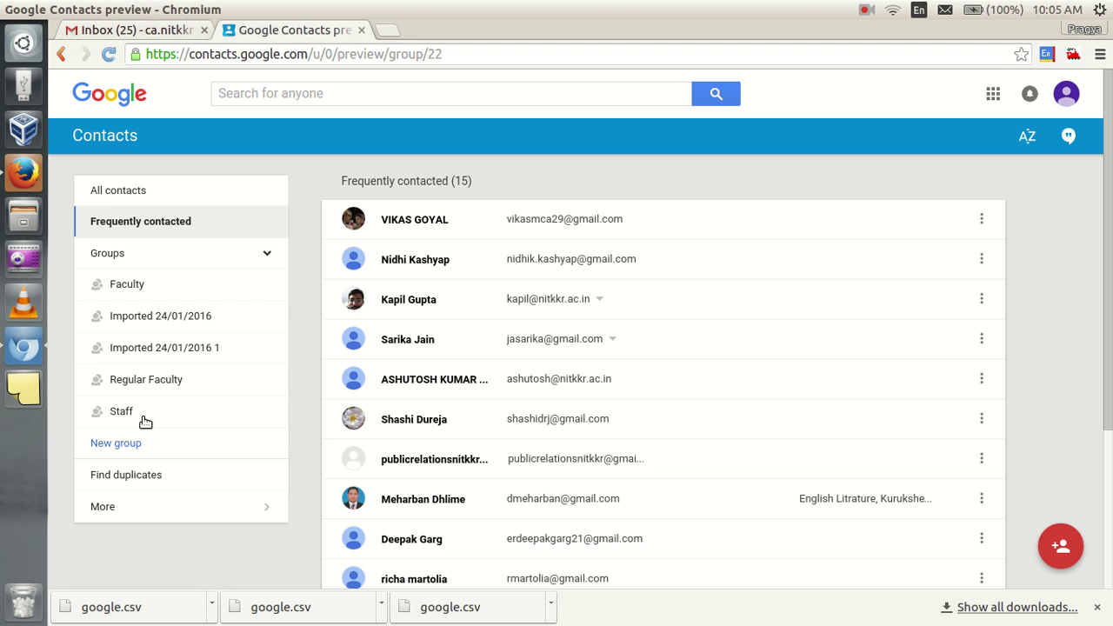
click(127, 287)
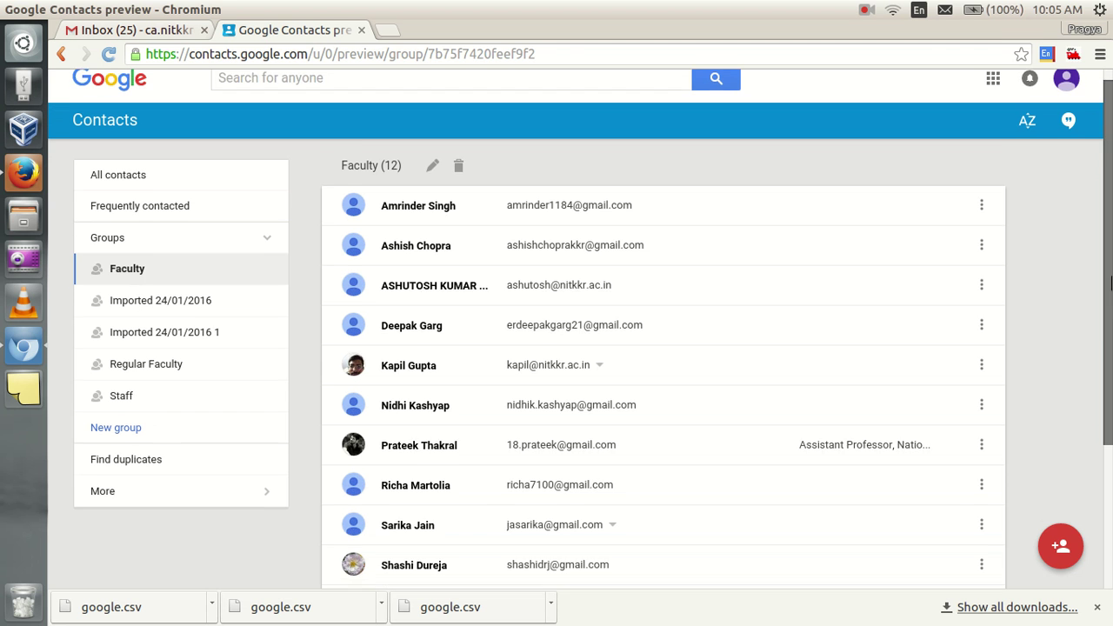
scroll(1111, 322, down, 3)
scroll(1111, 339, up, 2)
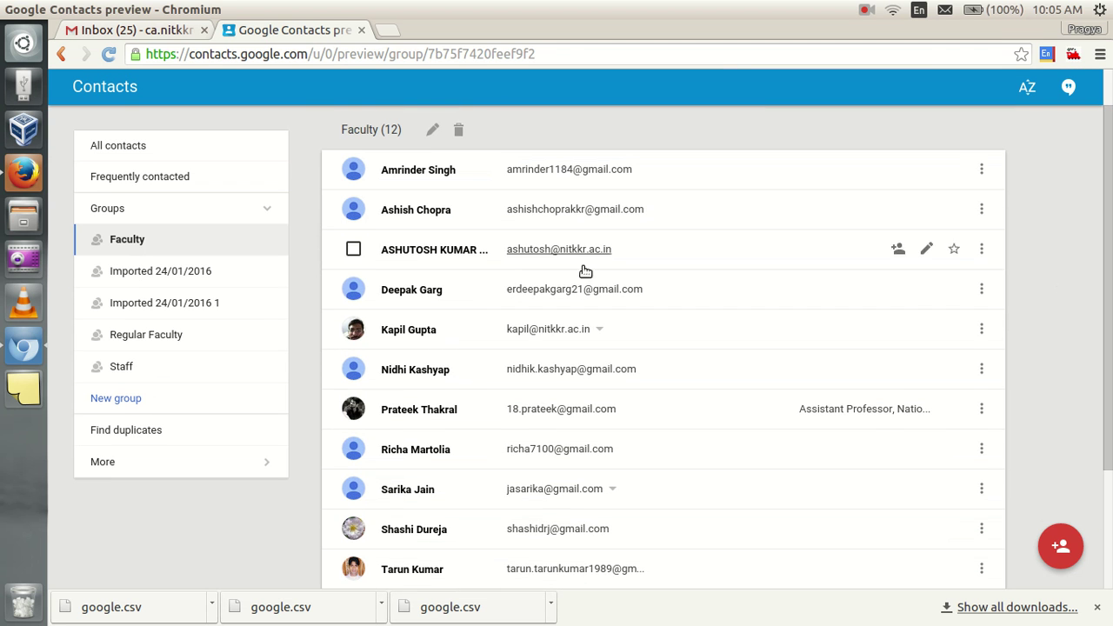
click(165, 339)
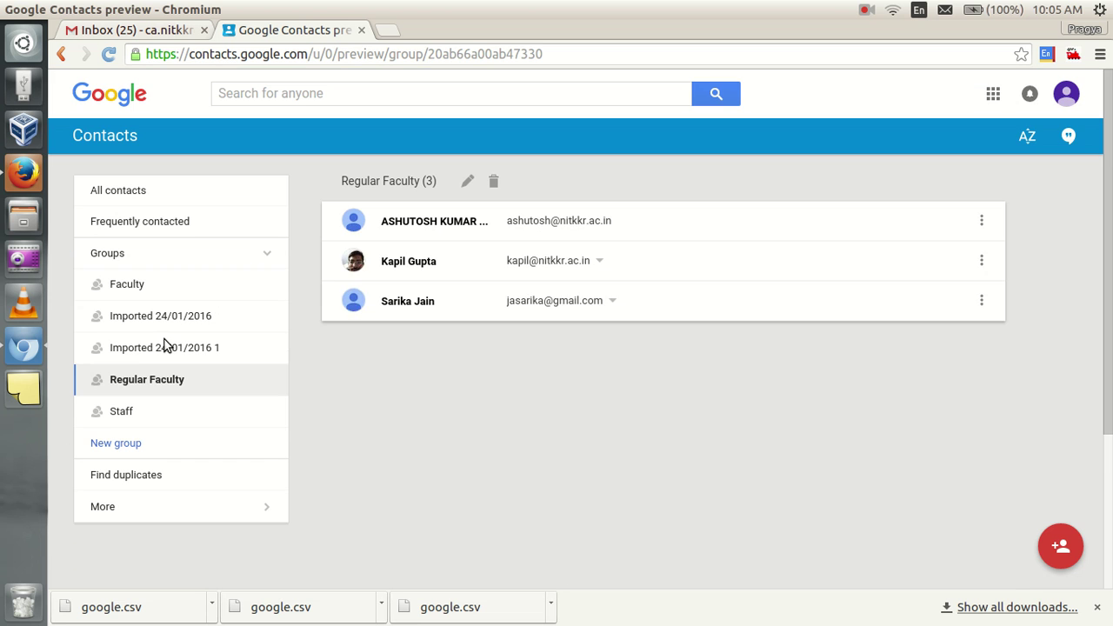
click(156, 415)
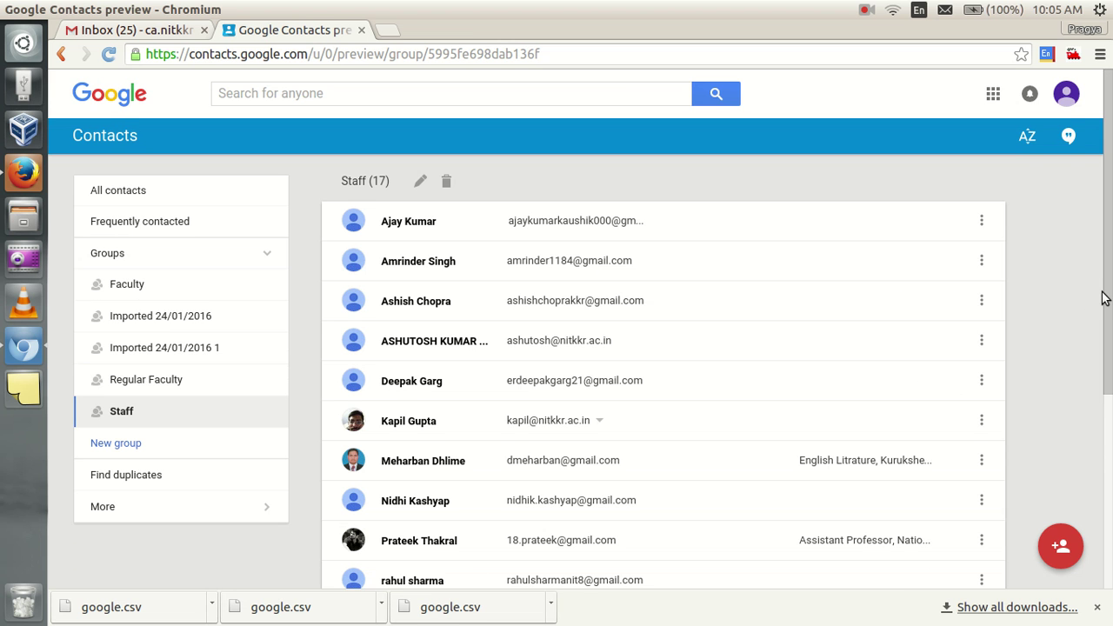
drag(1106, 295, 1110, 320)
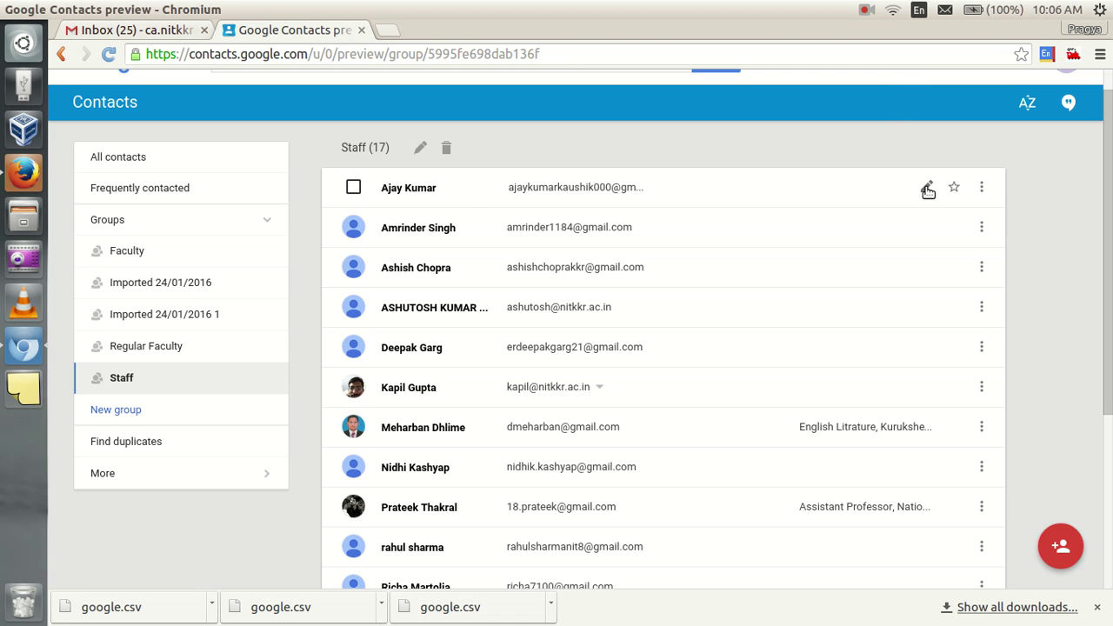
Open the first Staff member's contact for editing, look at the photo options and available fields, and cancel without changes
click(927, 189)
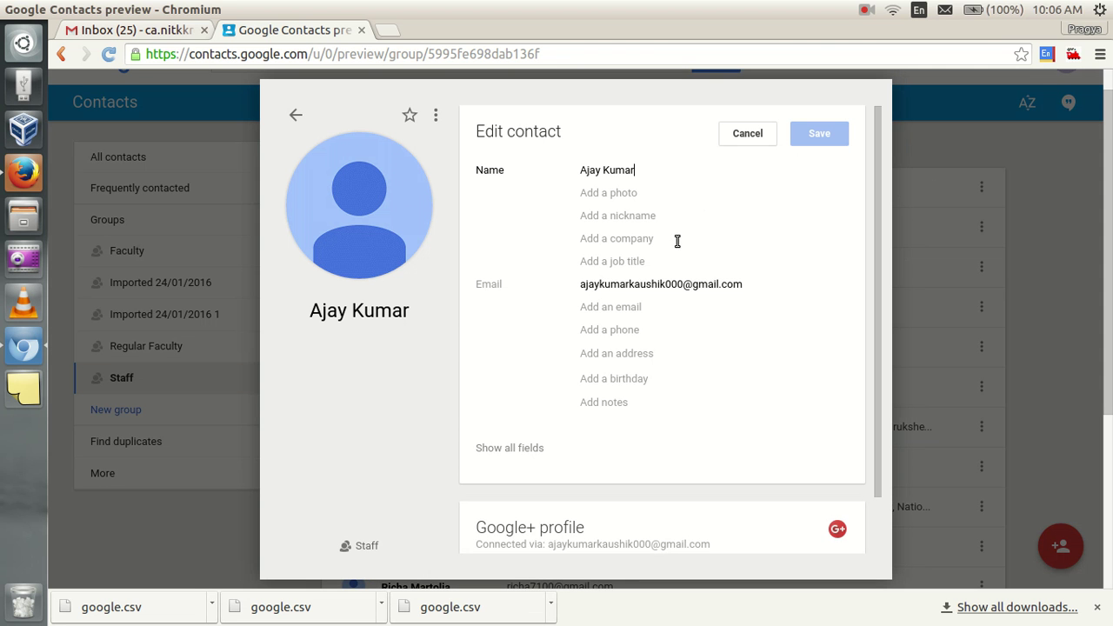
click(609, 194)
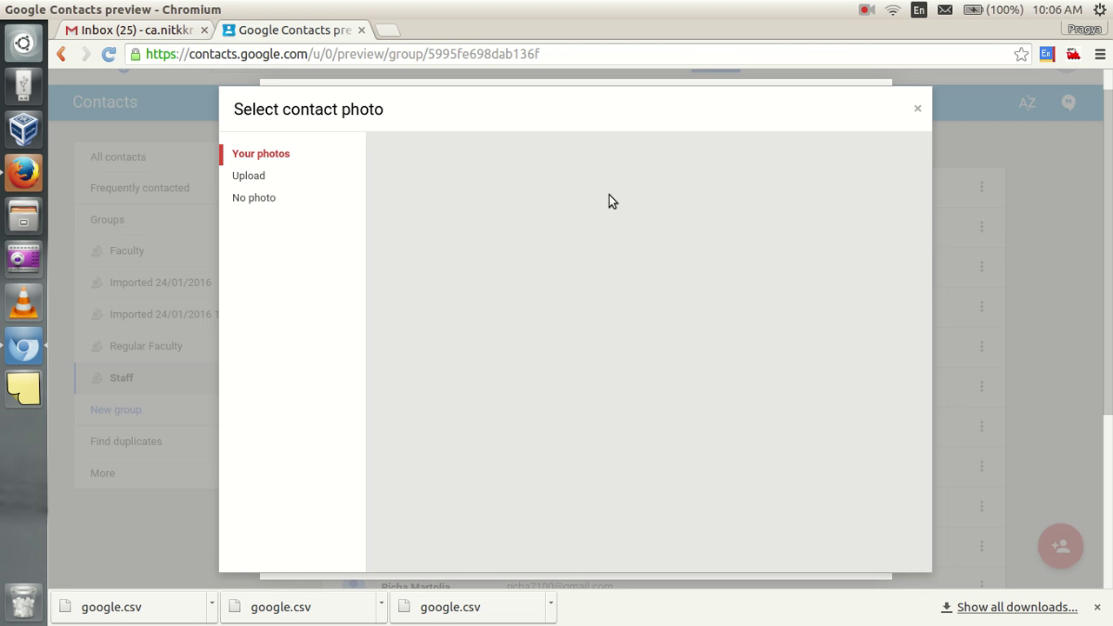
click(919, 110)
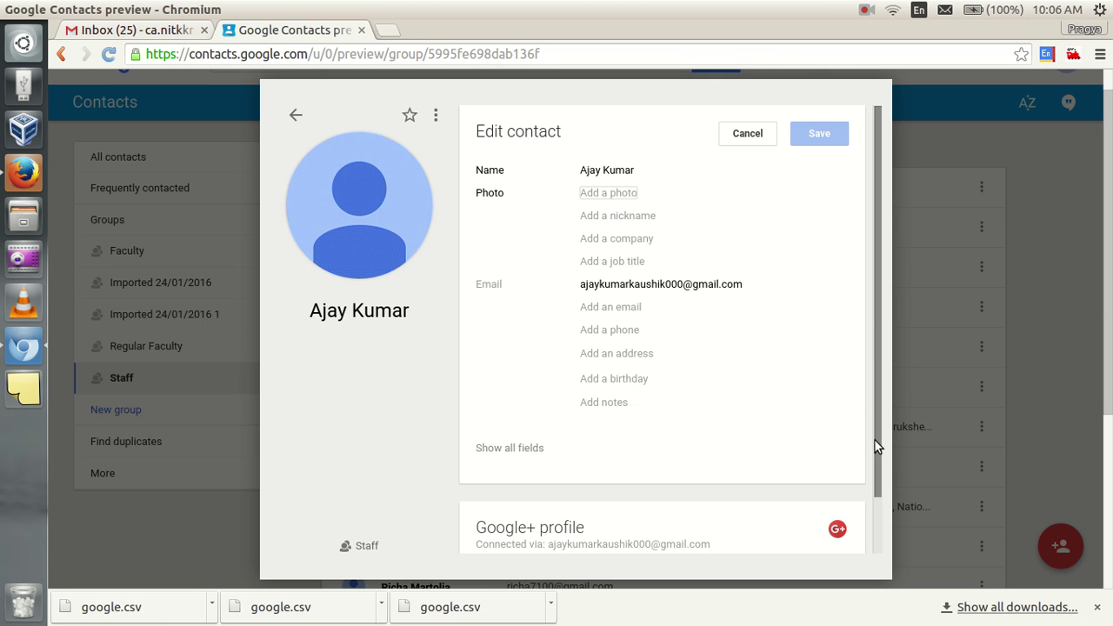
drag(879, 438, 894, 337)
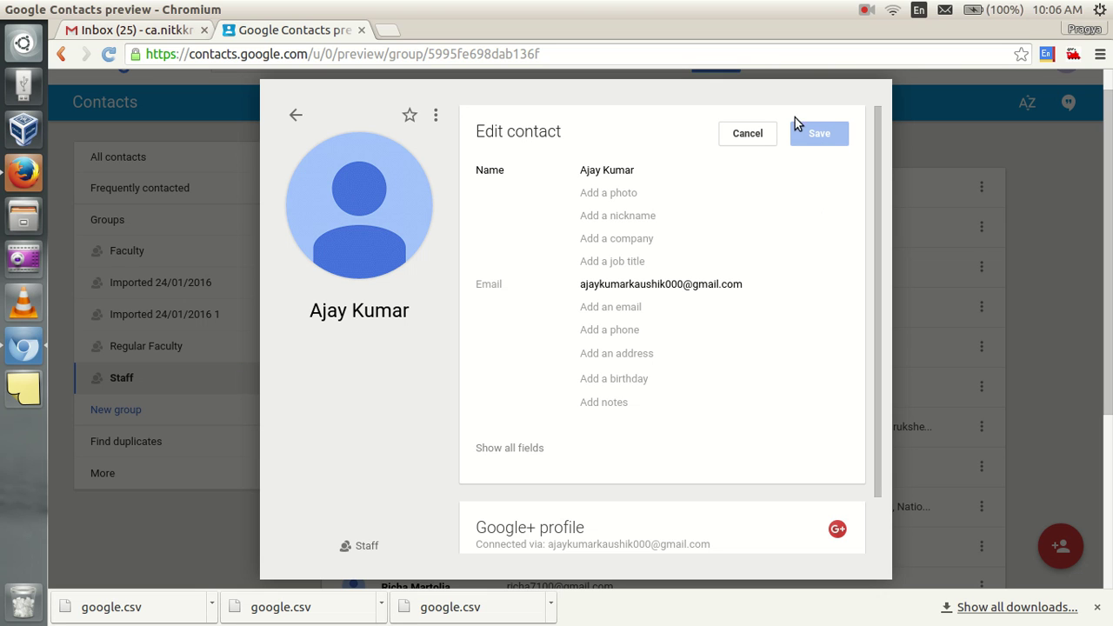
click(747, 135)
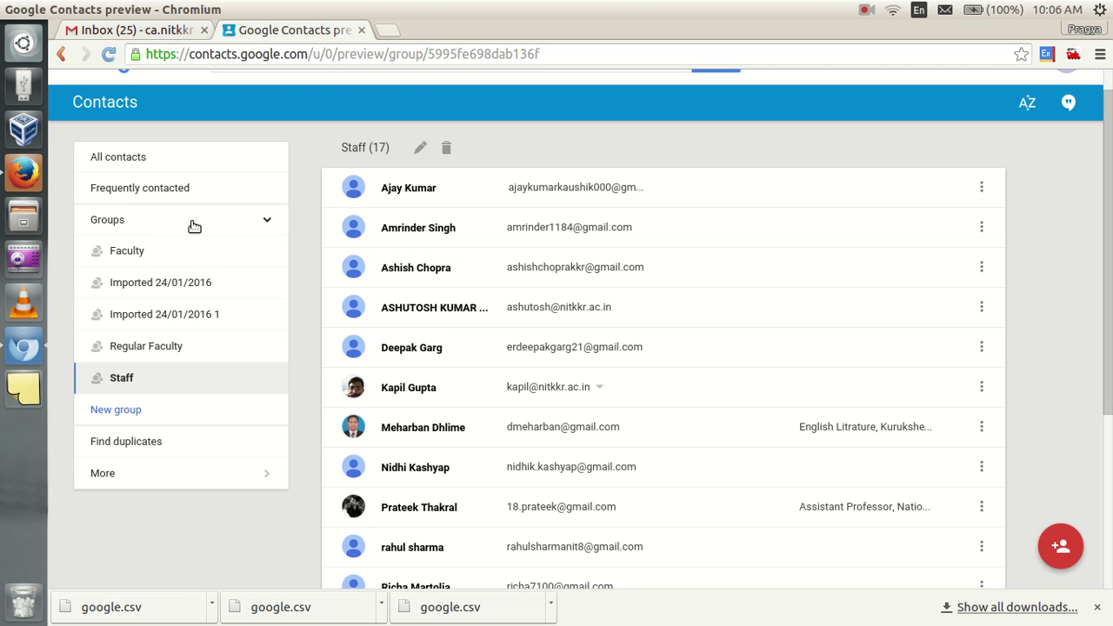
click(269, 224)
click(270, 224)
drag(1106, 372, 1108, 339)
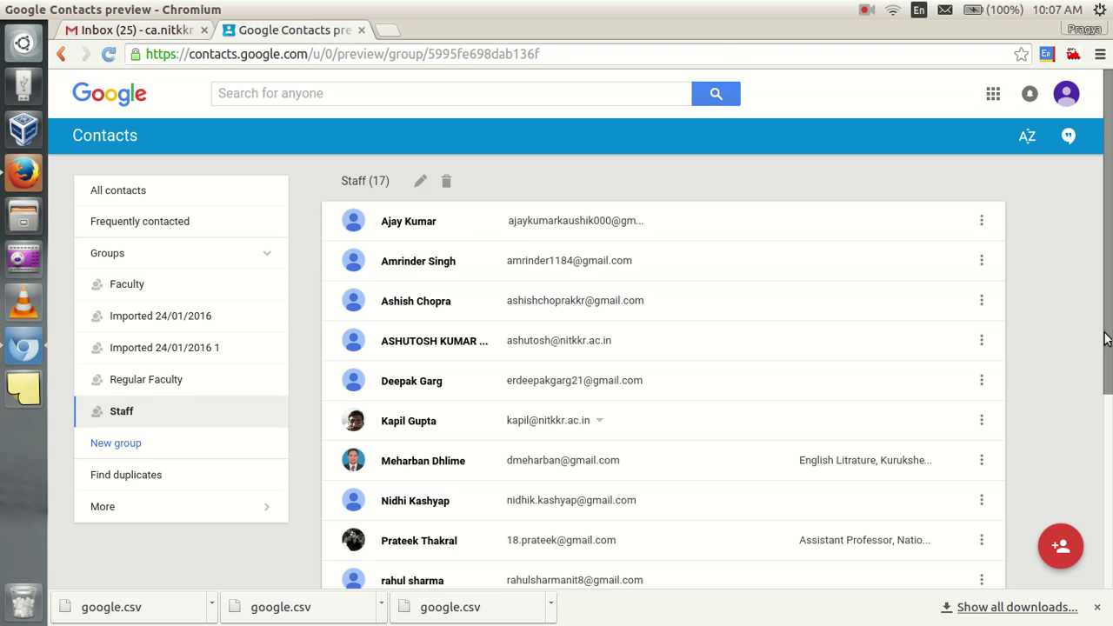
Create a new contact group named Non Teaching Staff
click(113, 444)
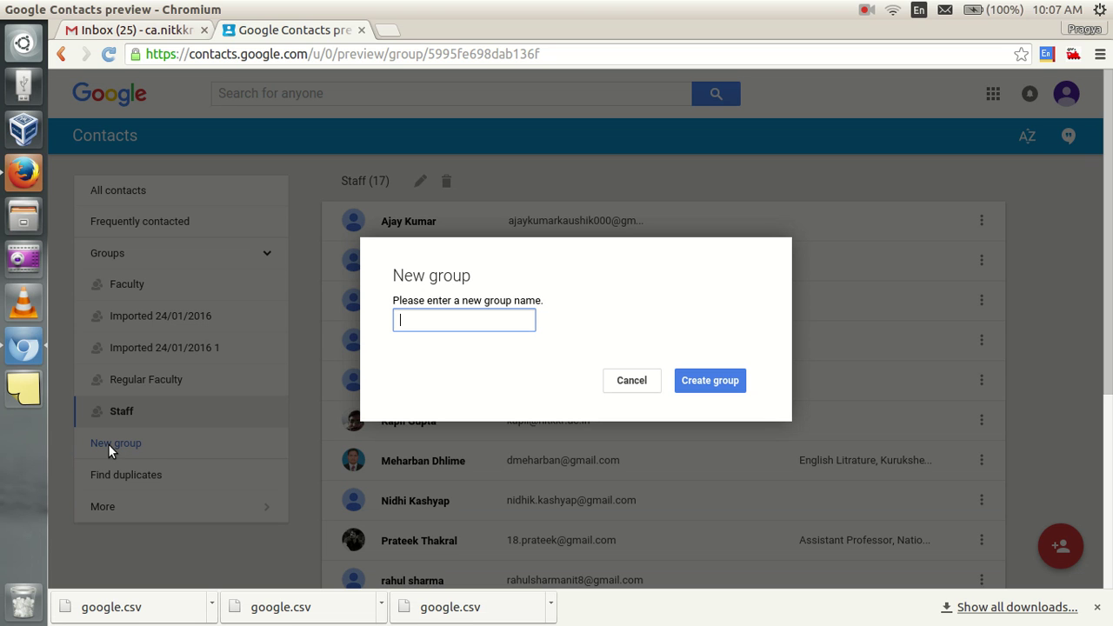
text(Non Teaching Staff)
click(729, 386)
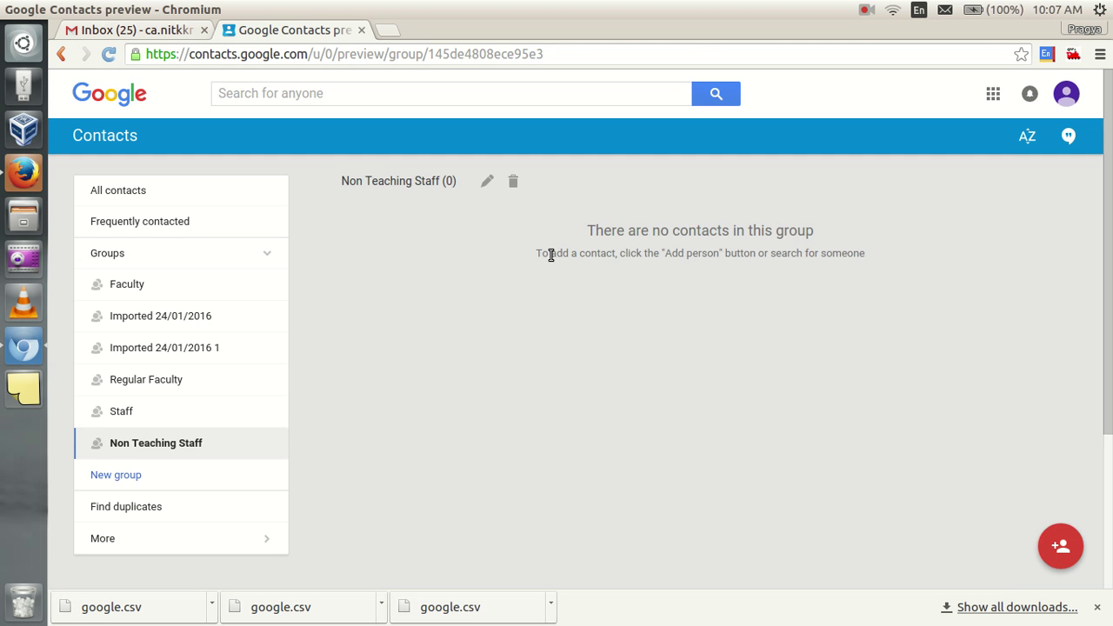
Find the first Staff member among the existing contacts and add that person to the Non Teaching Staff group
click(1063, 552)
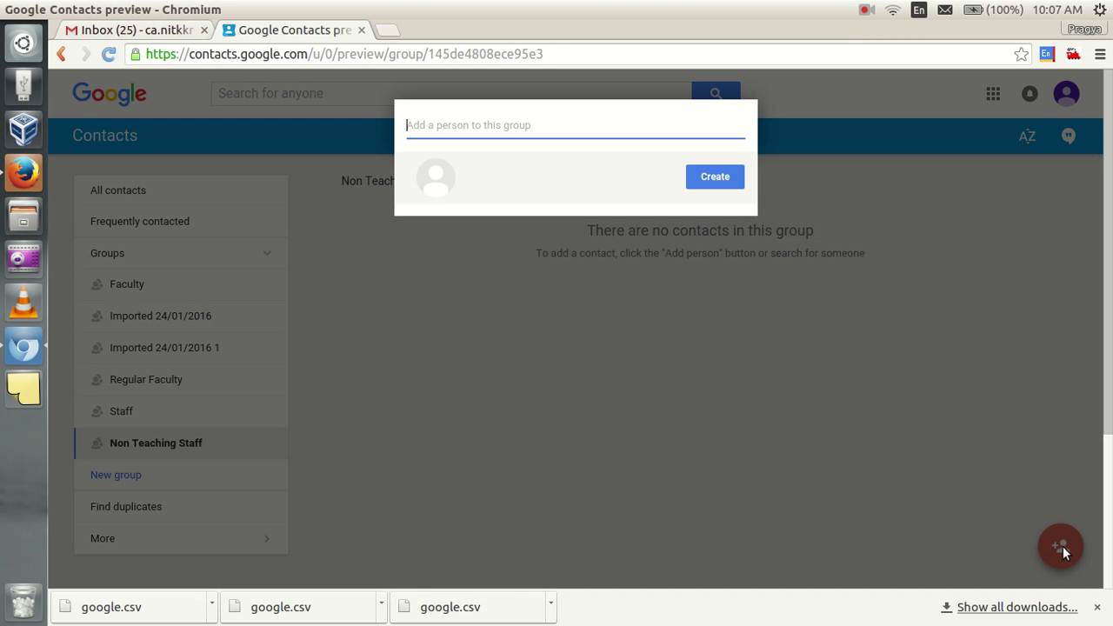
text(Ajay)
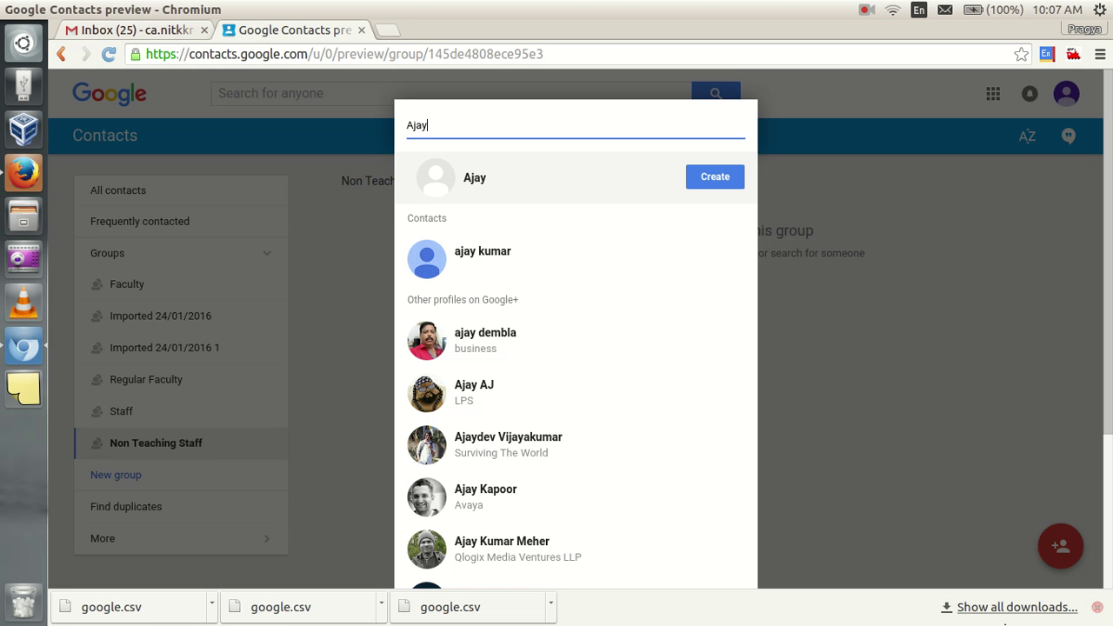
click(459, 271)
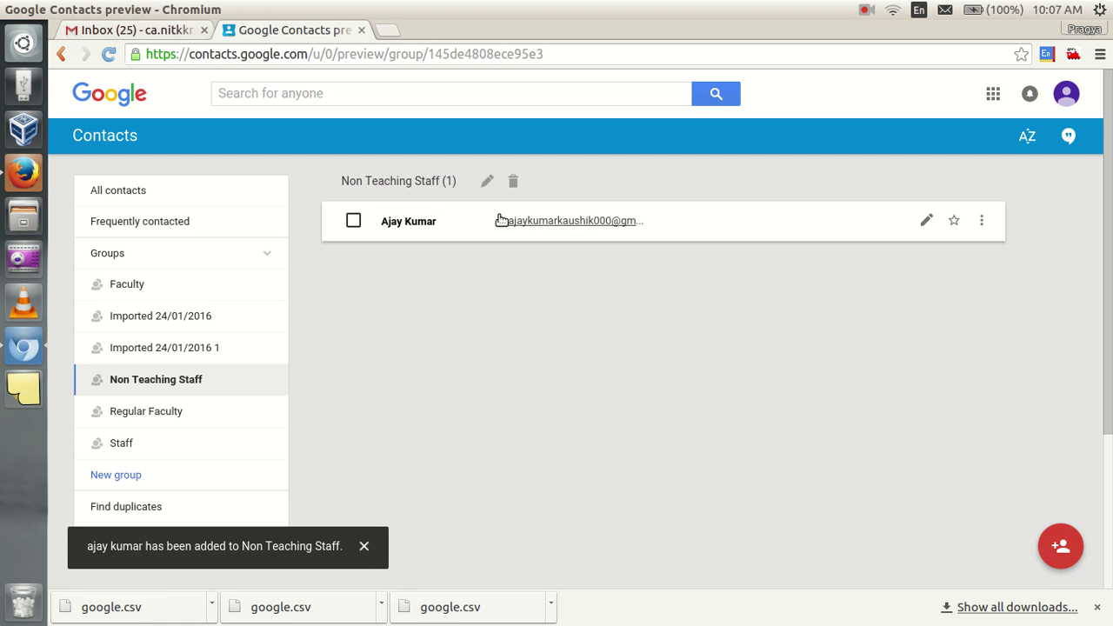
Look at the rename option for the Non Teaching Staff group and cancel it
click(486, 182)
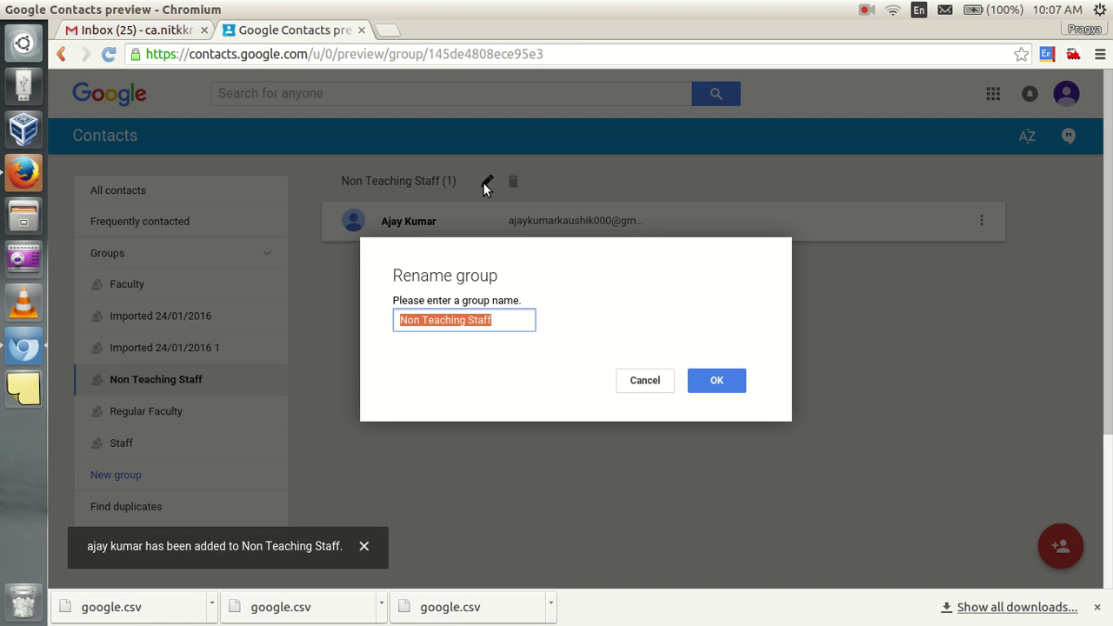
click(652, 385)
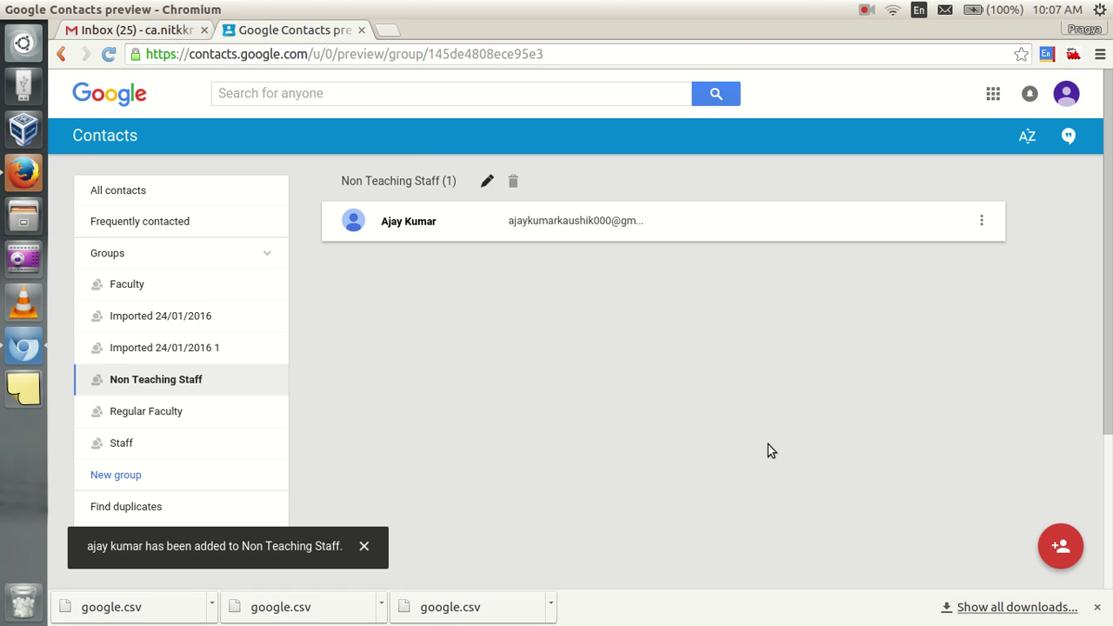
Search for a second person by name and add the matching existing contact to the Non Teaching Staff group
click(1061, 551)
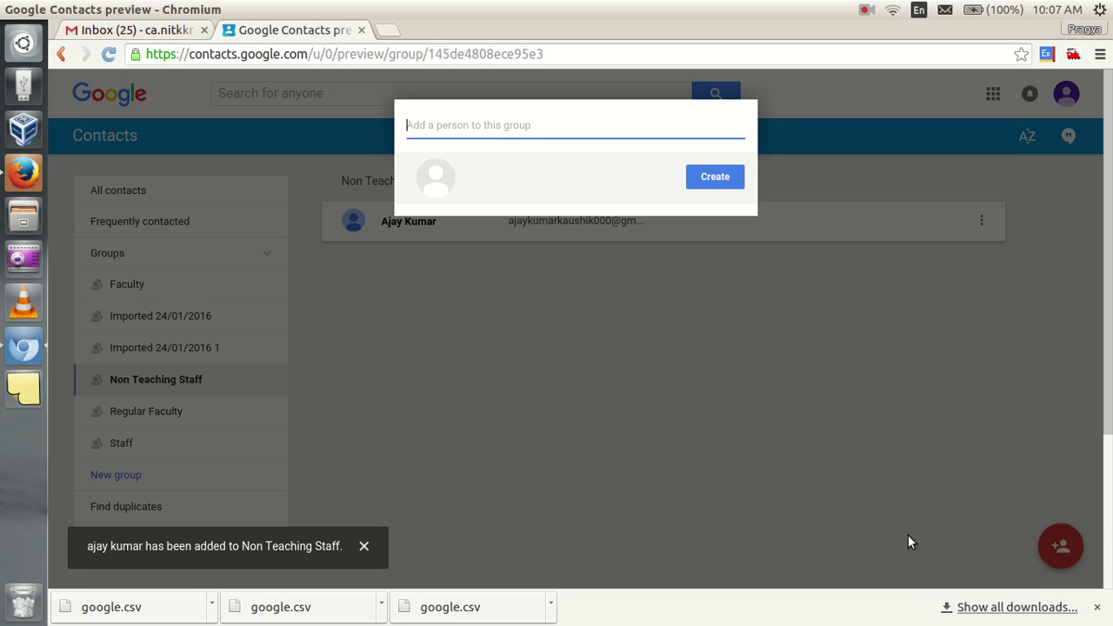
text(sam)
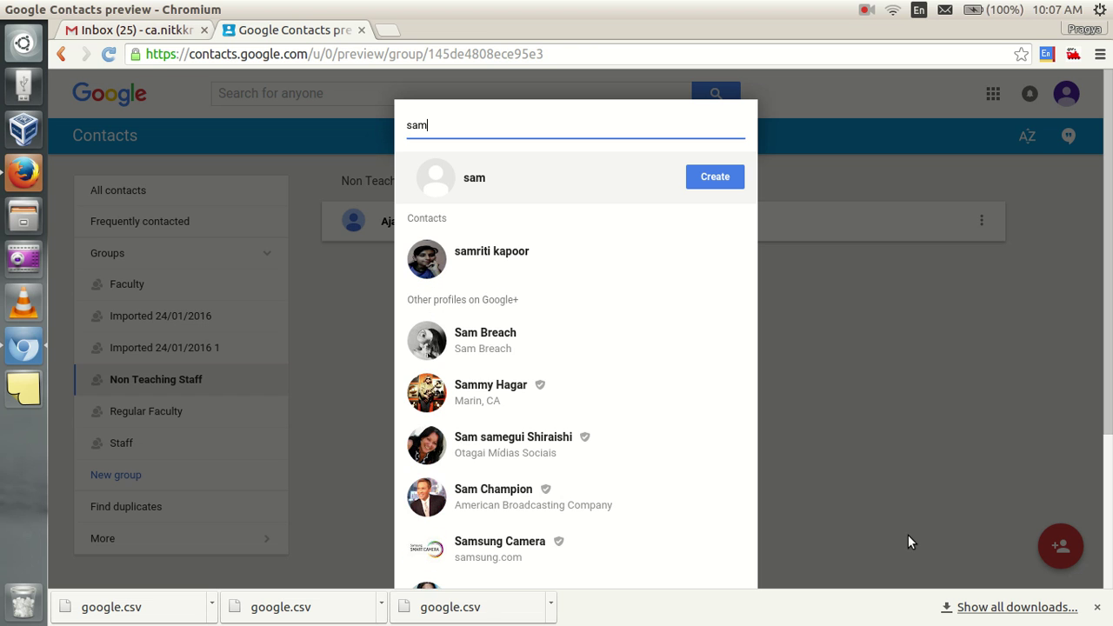
key(Down)
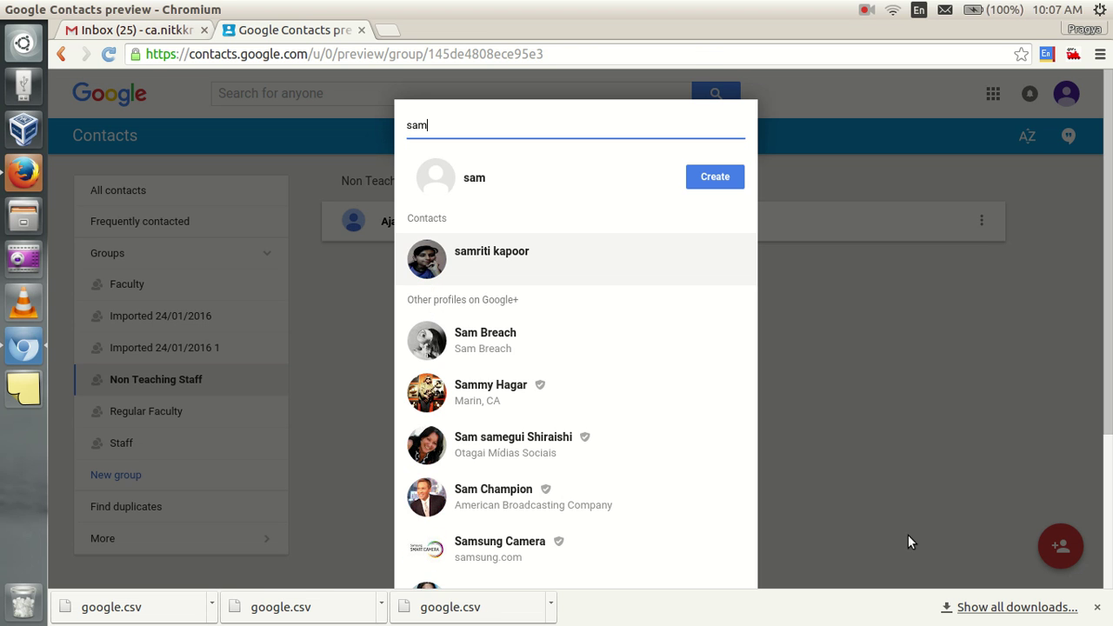
key(Return)
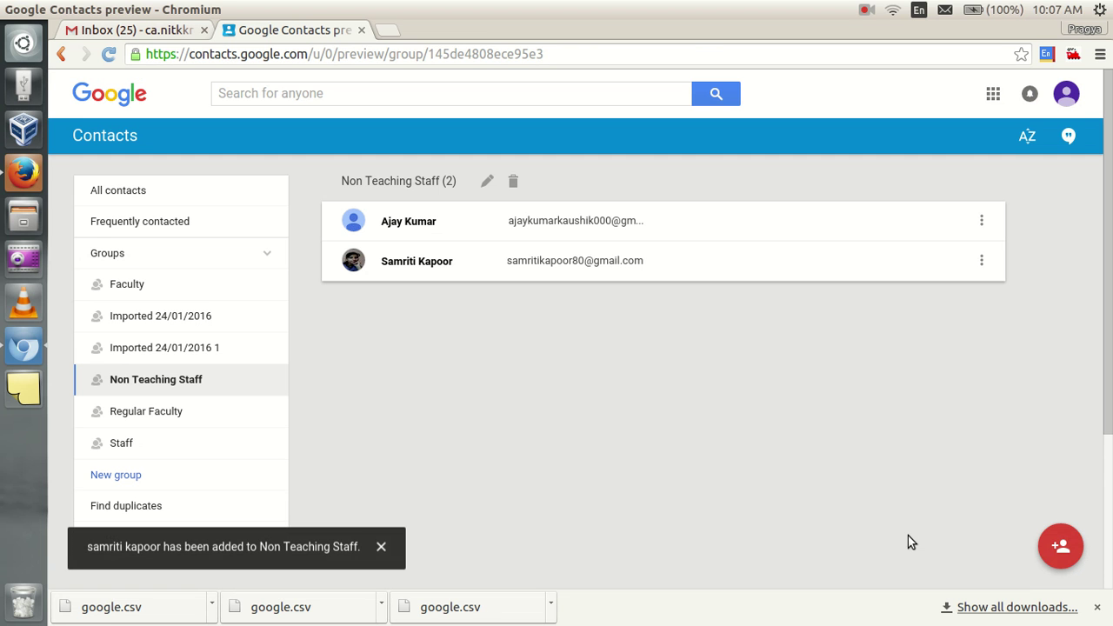
Search by name for the existing contact listed under Kurukshetra University and add that person to the Non Teaching Staff group
click(1062, 547)
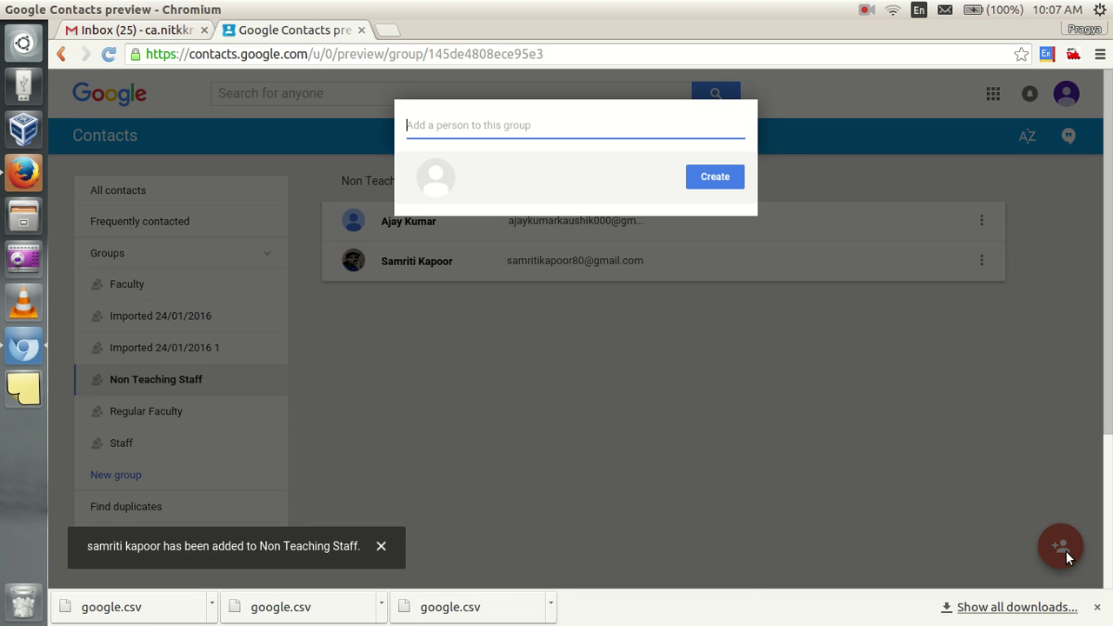
text(meh)
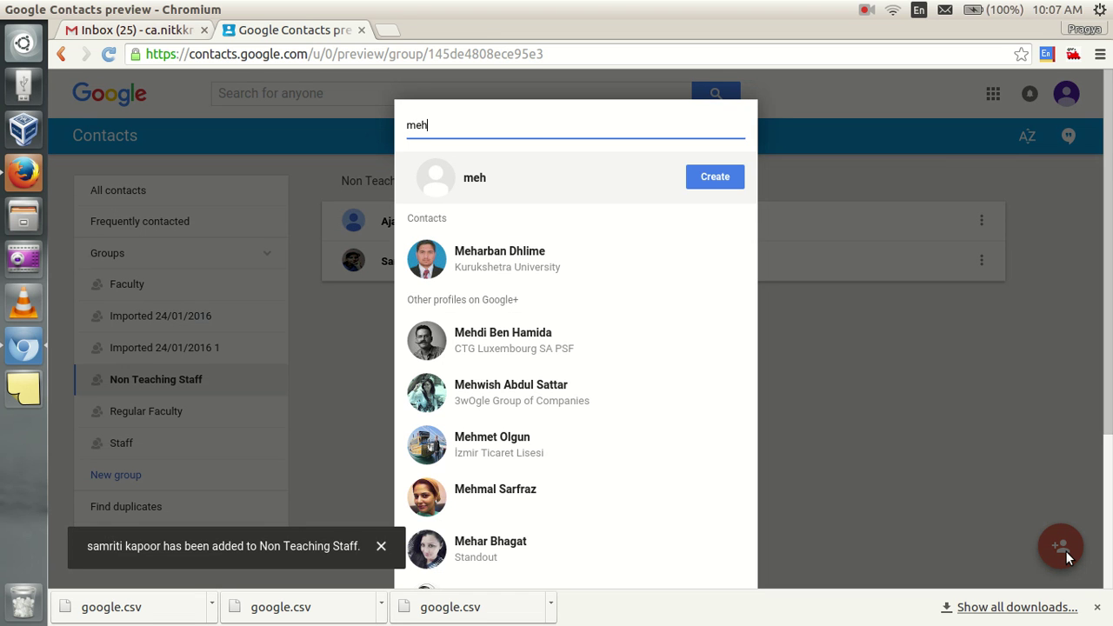
key(Down)
key(Return)
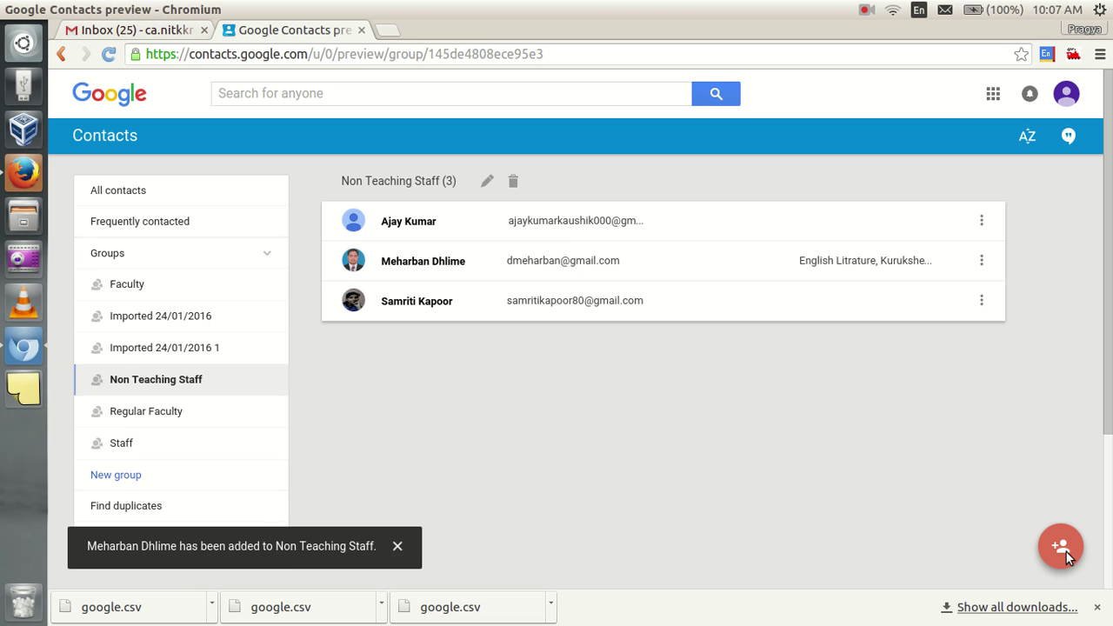
Search by name for the existing contact listed under Govt high sr. Sec and add that person to the Non Teaching Staff group
click(1067, 555)
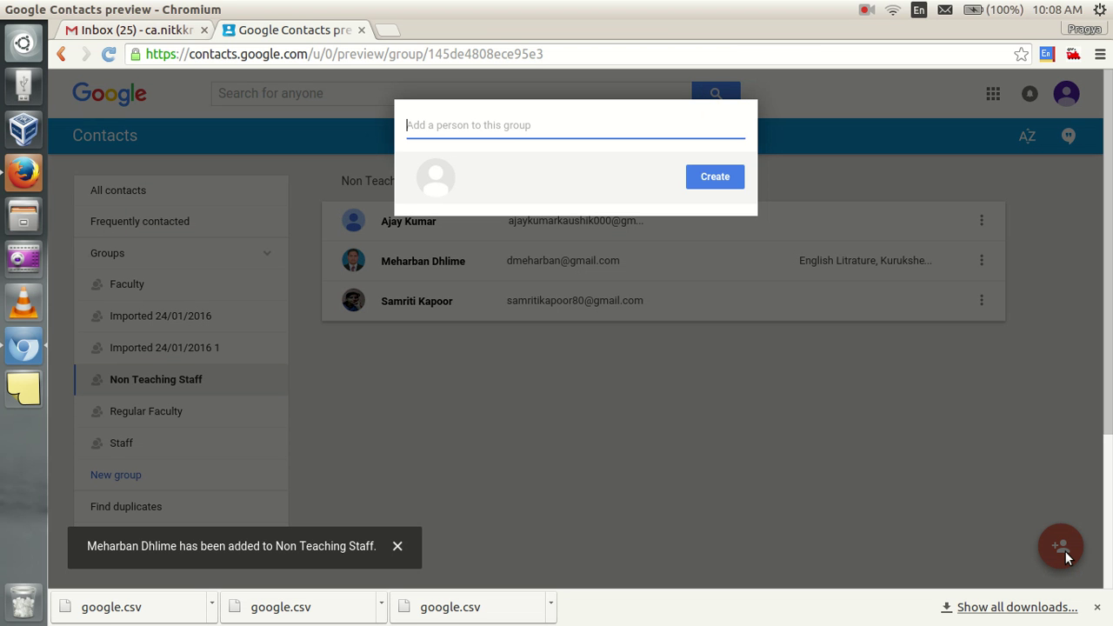
text(vivek)
key(Down)
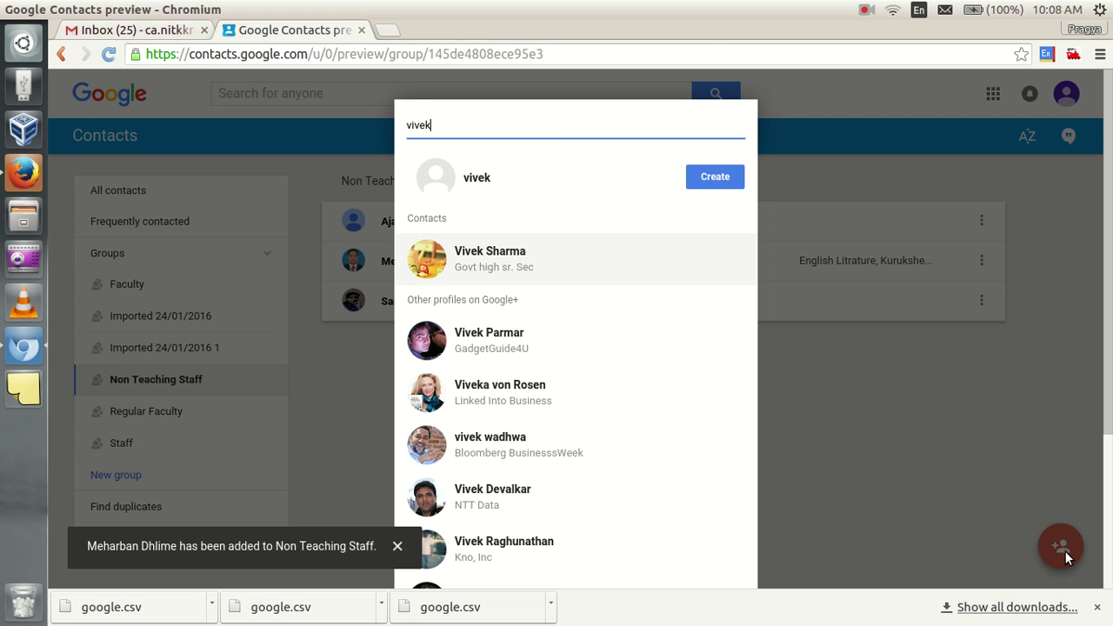
key(Return)
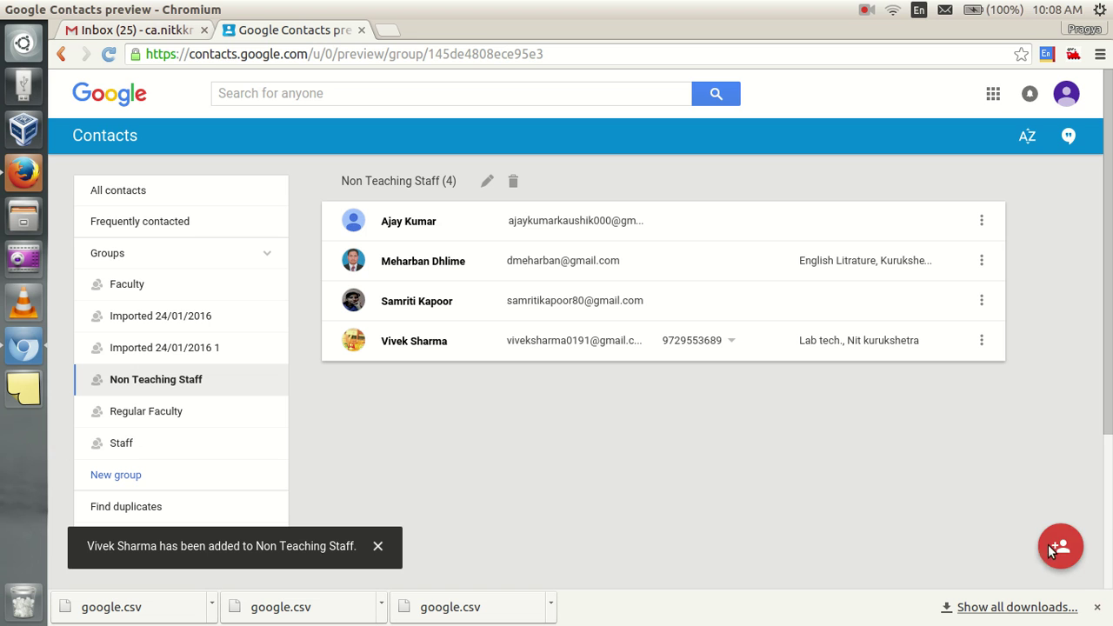
Search for another person by first name and add the matching existing contact to the Non Teaching Staff group
click(1066, 561)
text(rahu)
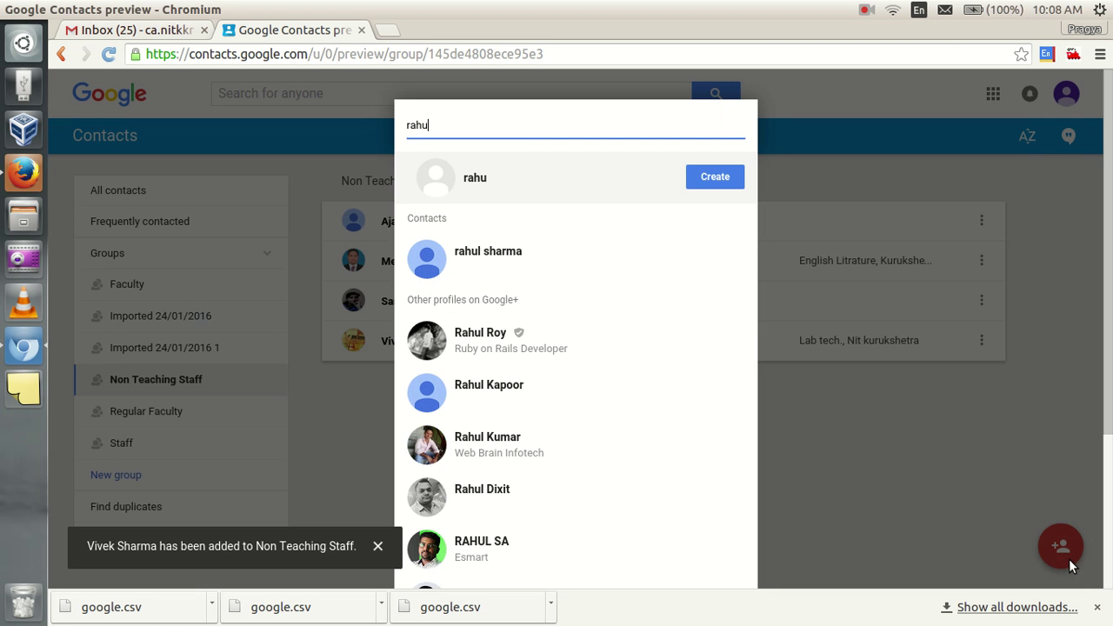
key(Down)
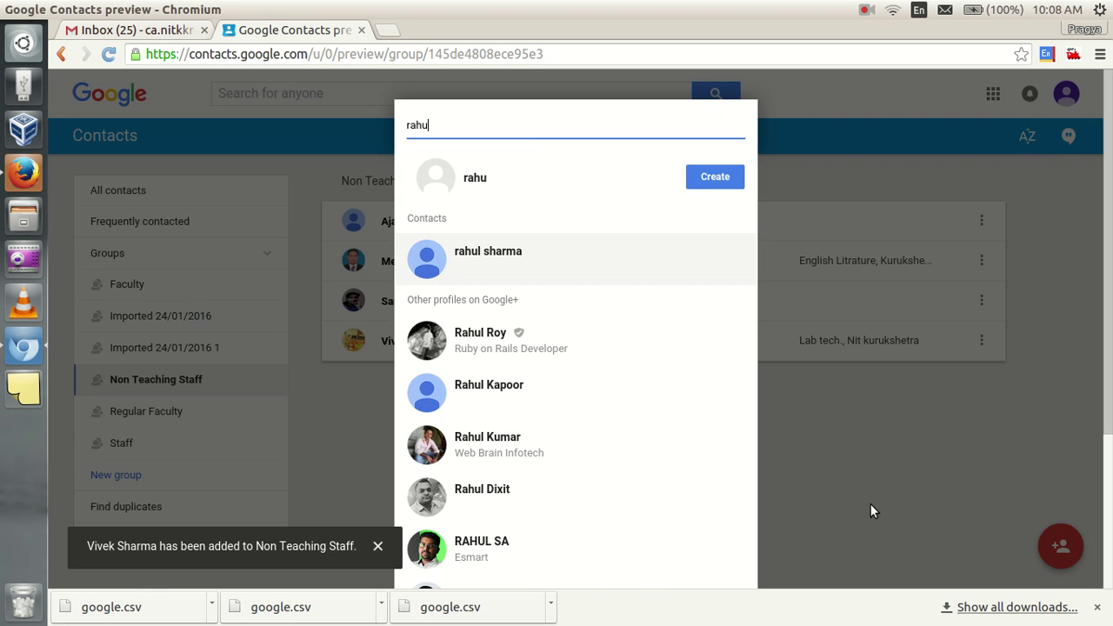
key(Return)
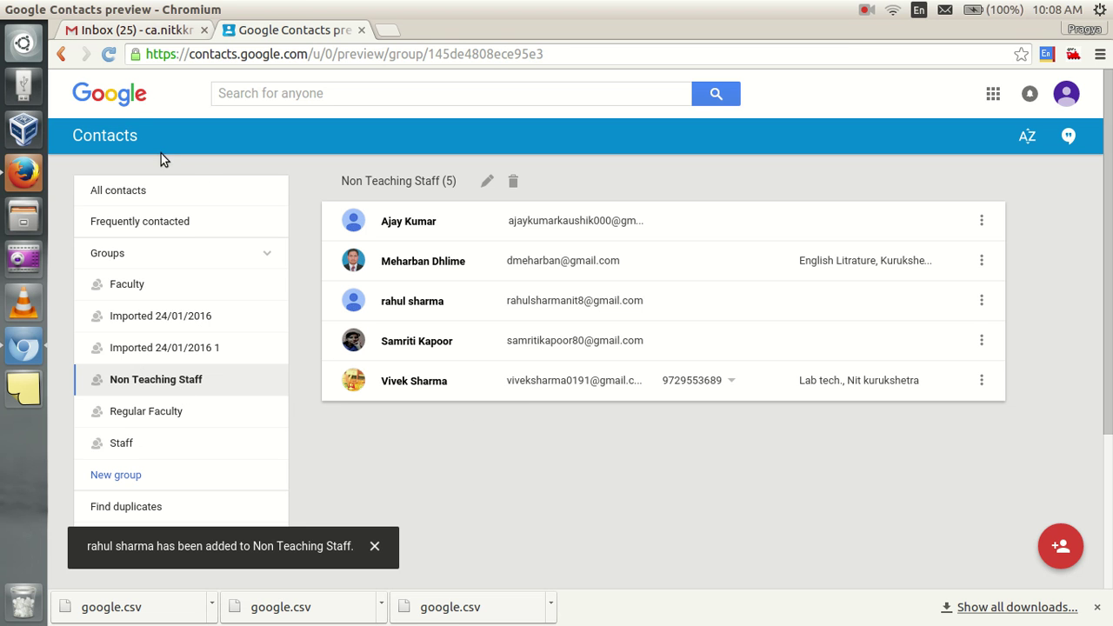
Switch to Gmail, start a new message and address it to the Non Teaching Staff group
click(129, 32)
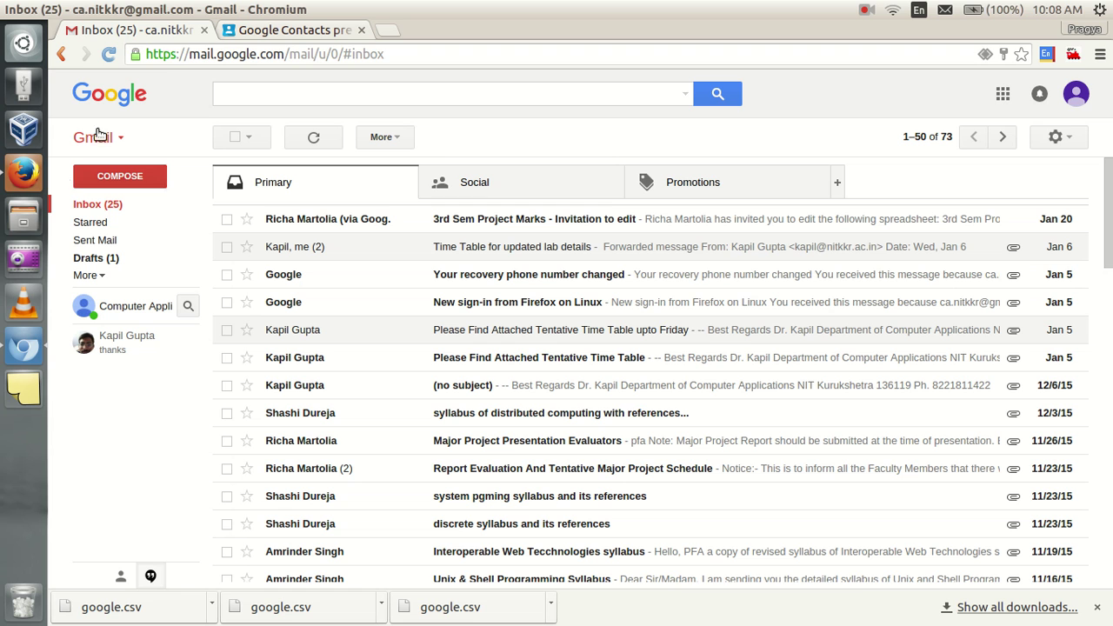
click(101, 180)
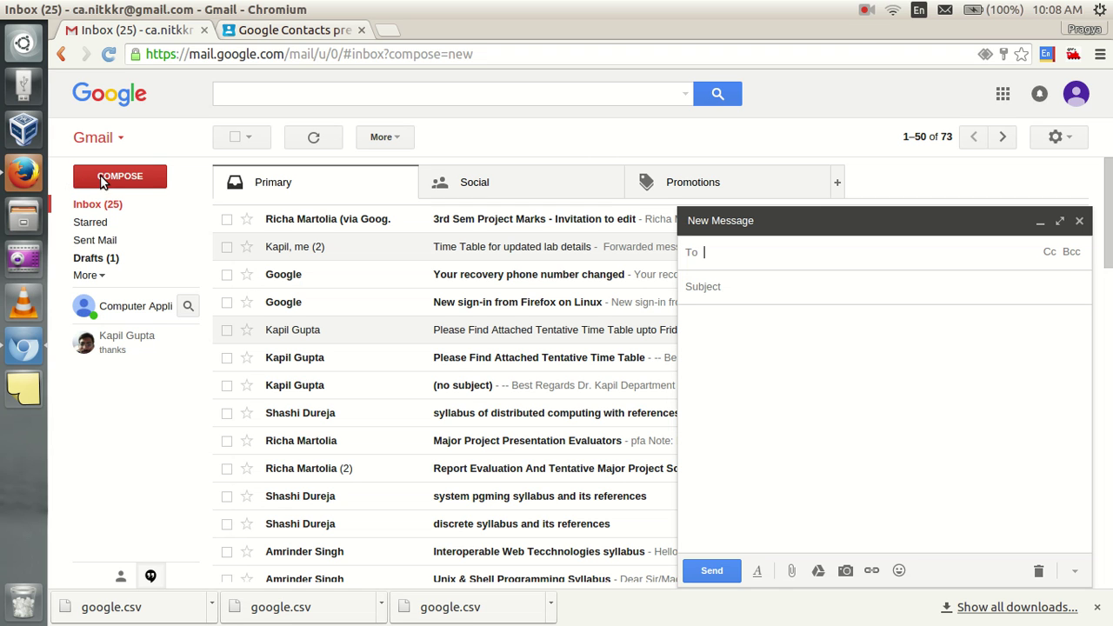
text(non)
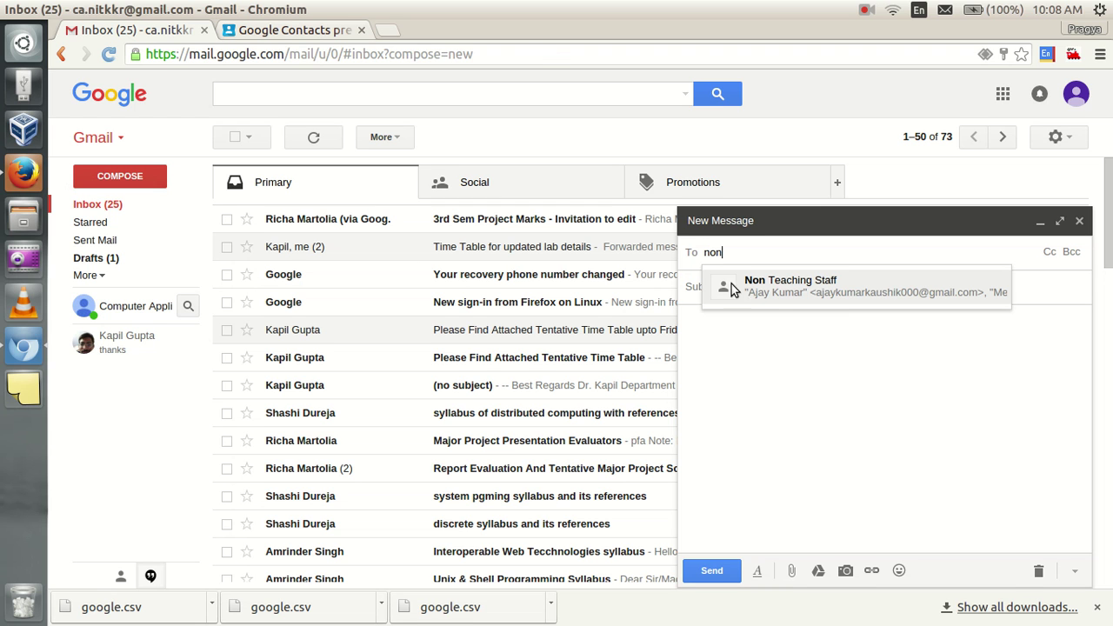
click(809, 292)
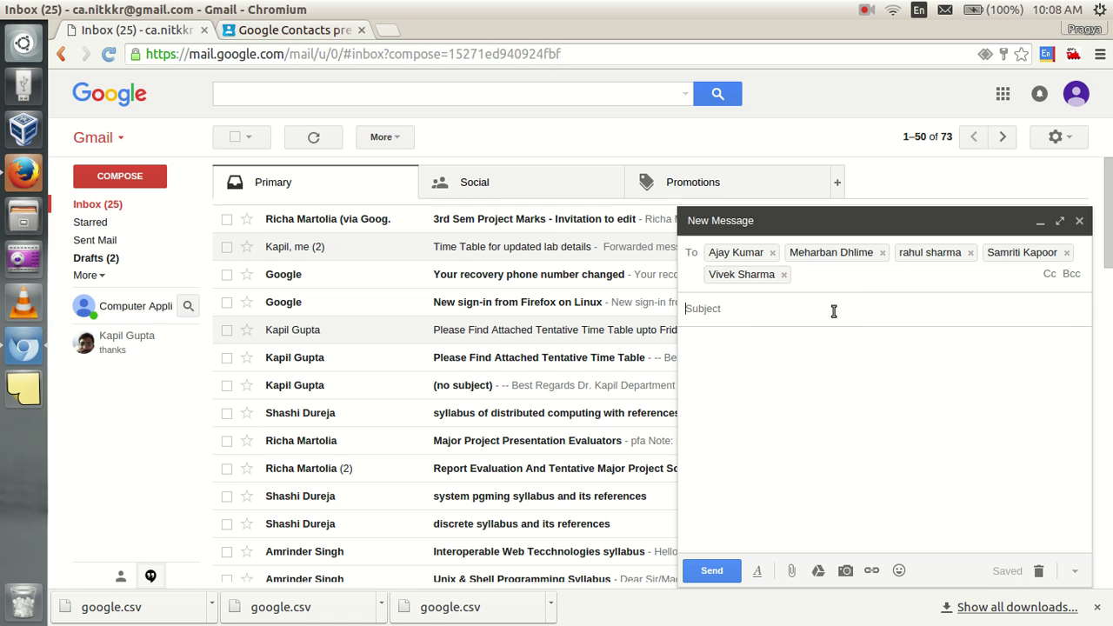
Give the message the subject "Test mail" and send it to the group
click(832, 310)
text(Te)
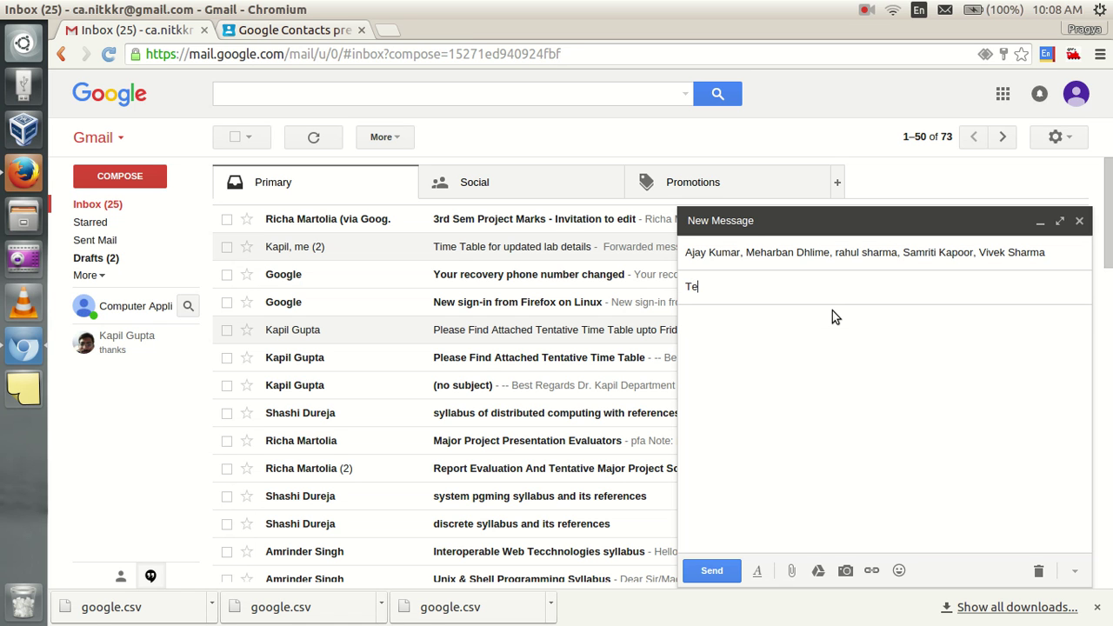
text(st mail)
click(710, 572)
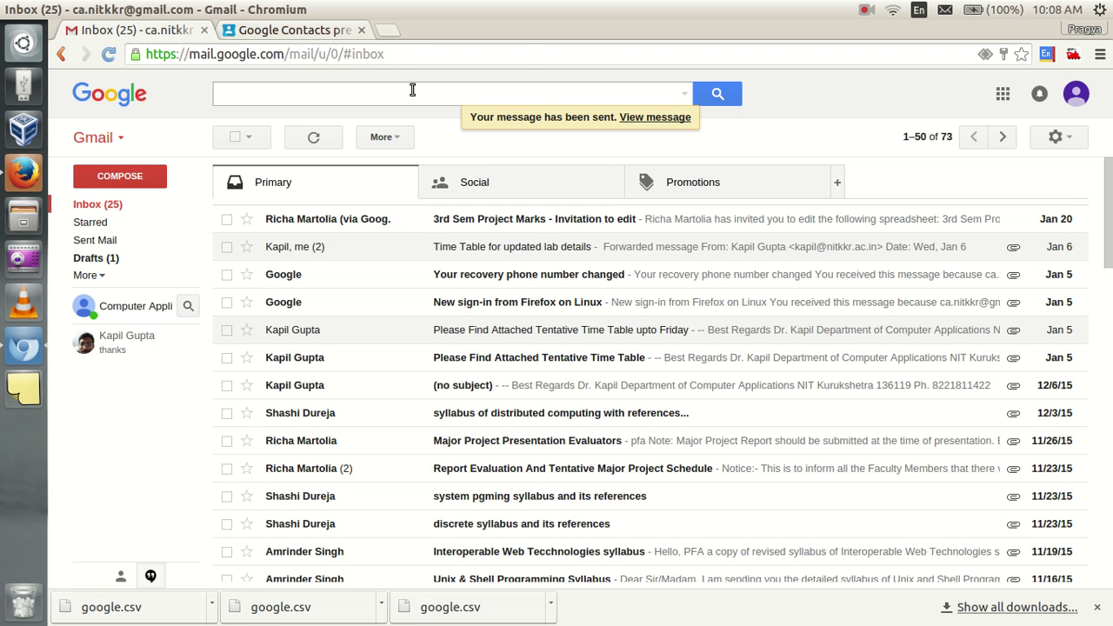
Return to the Contacts preview, request an export and continue to the old Google Contacts
click(293, 32)
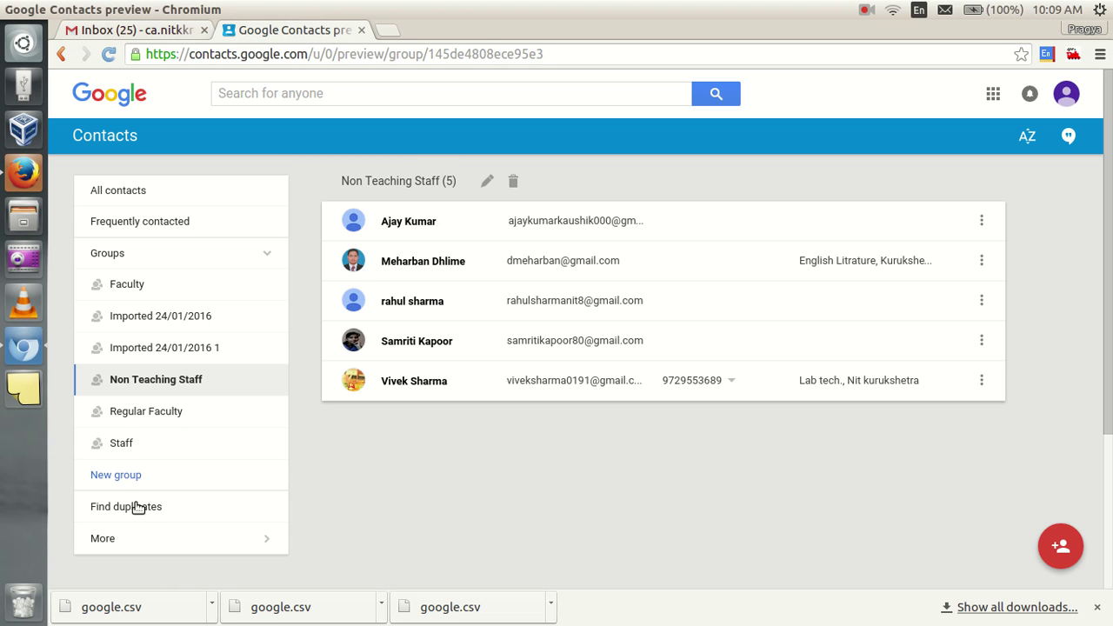
click(166, 541)
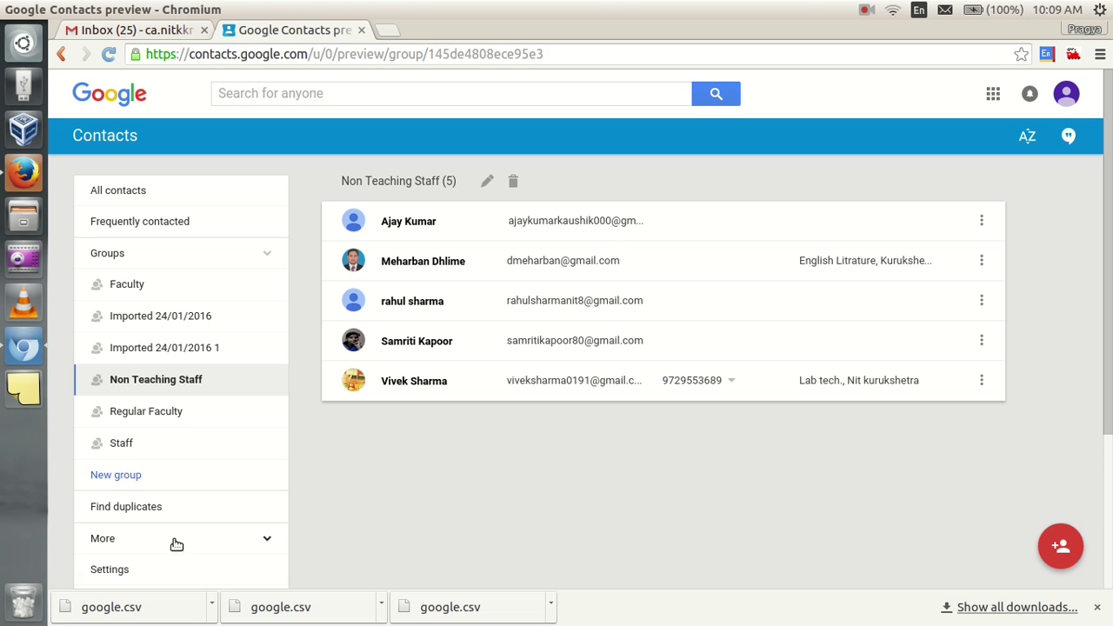
drag(1110, 393, 1110, 474)
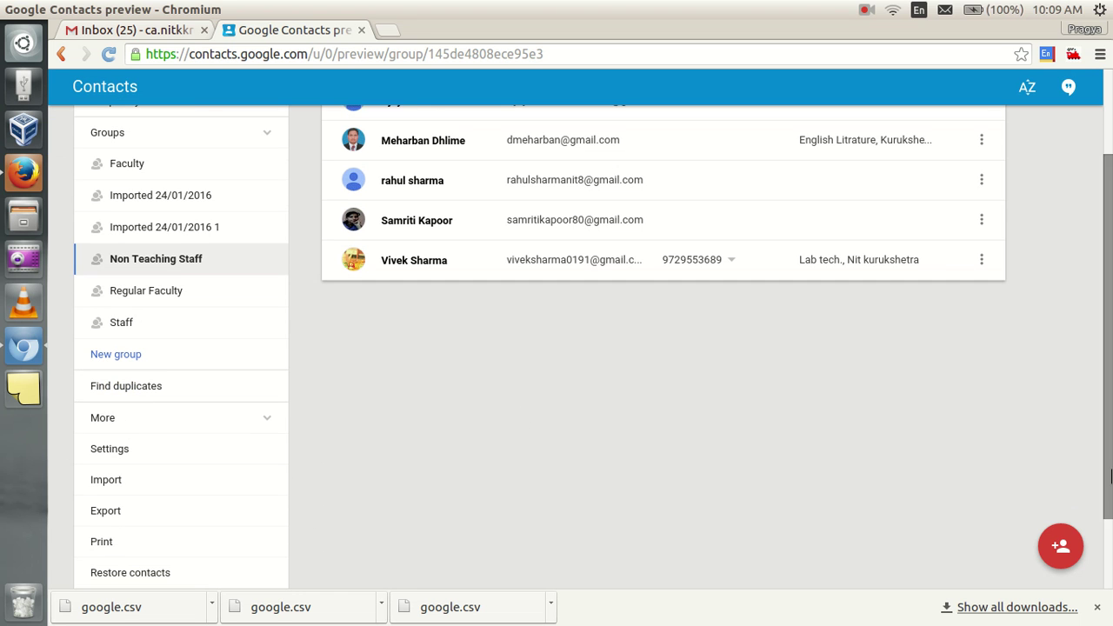
click(107, 511)
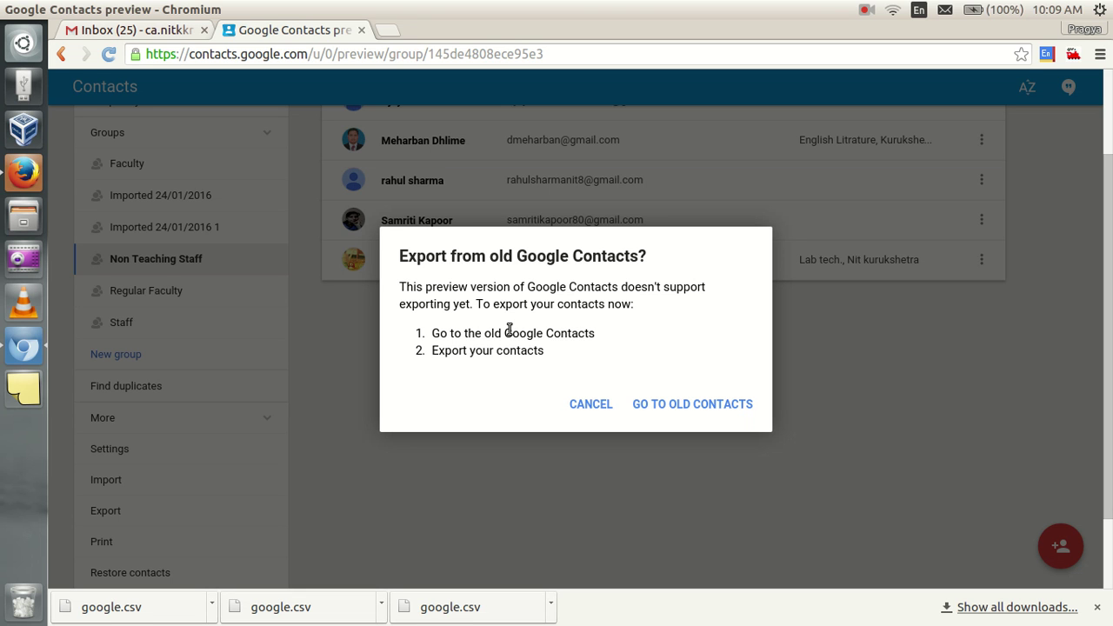
click(675, 405)
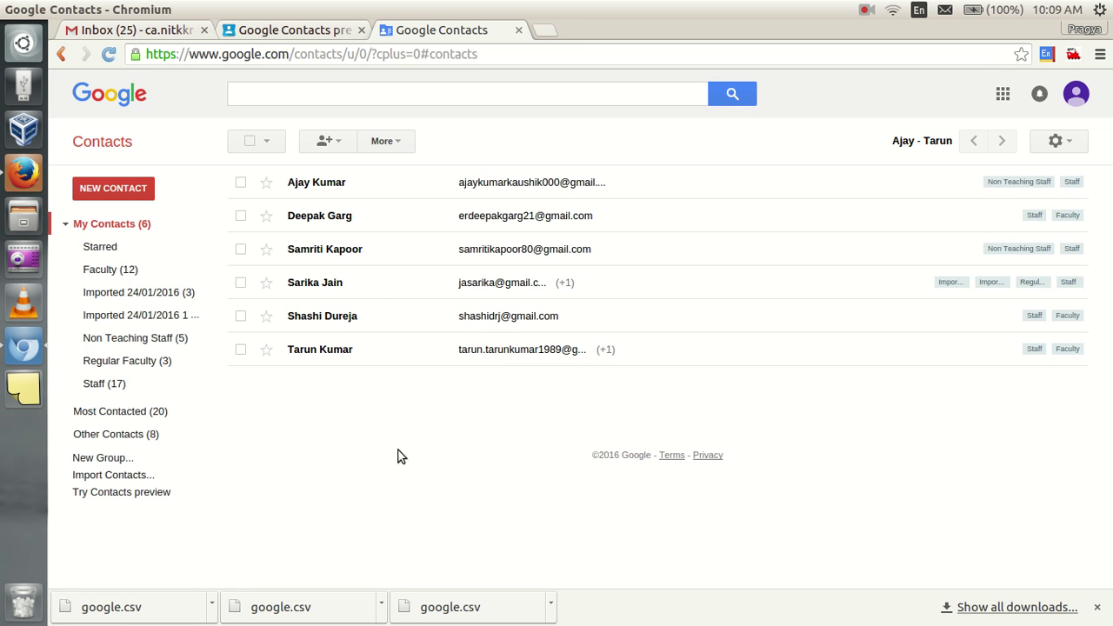
Export the Non Teaching Staff group in Google CSV format
click(390, 148)
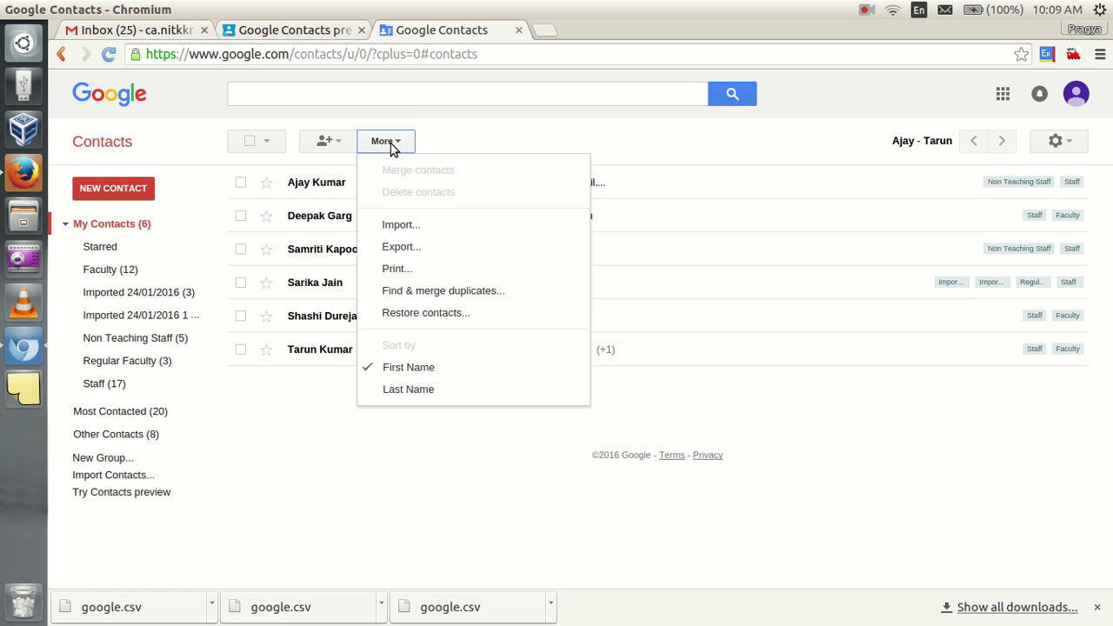
click(402, 249)
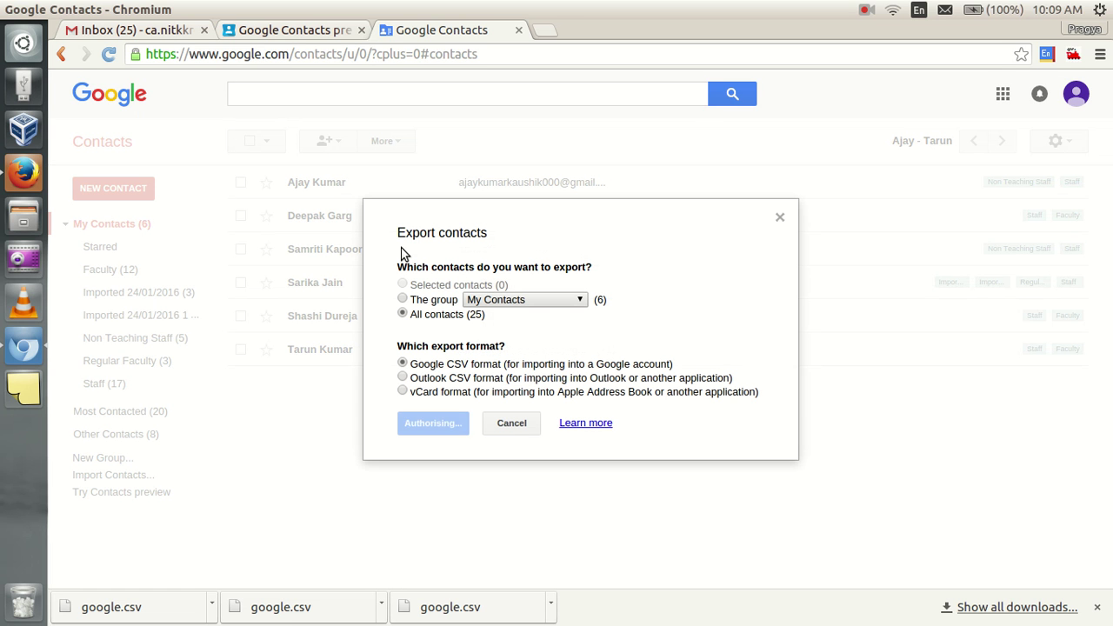
click(498, 300)
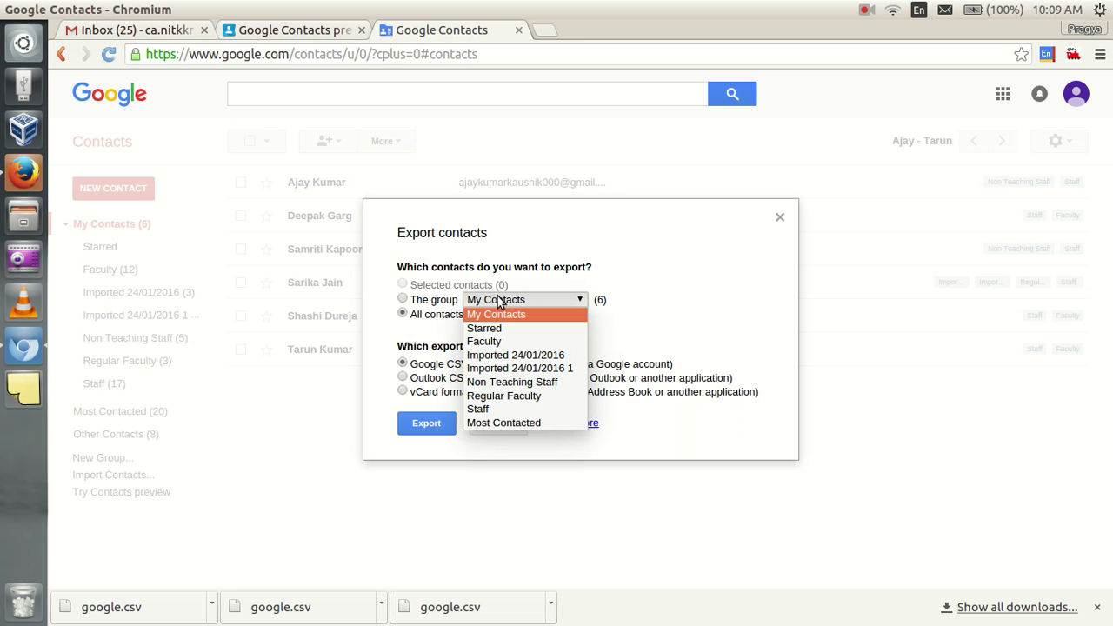
click(500, 383)
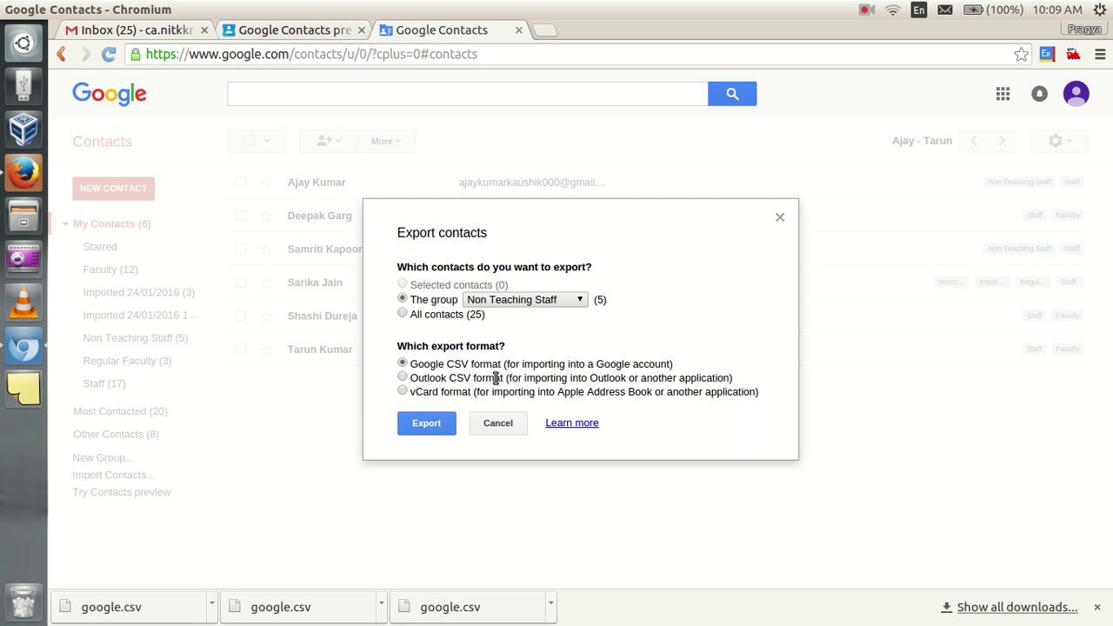
click(428, 426)
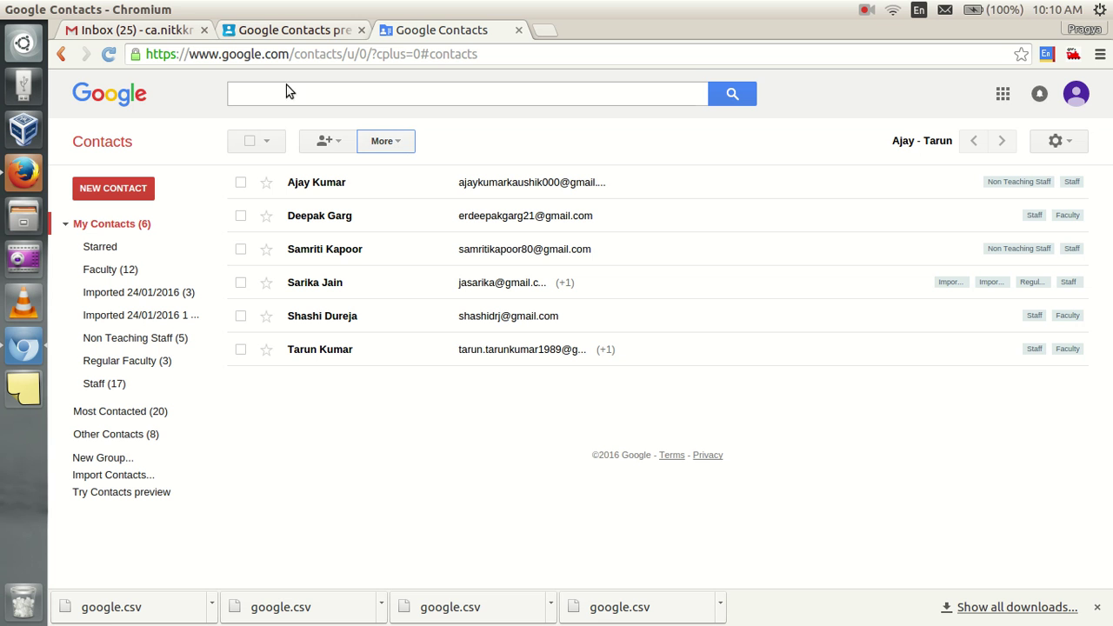
Switch to Gmail and open its Contacts page
click(293, 33)
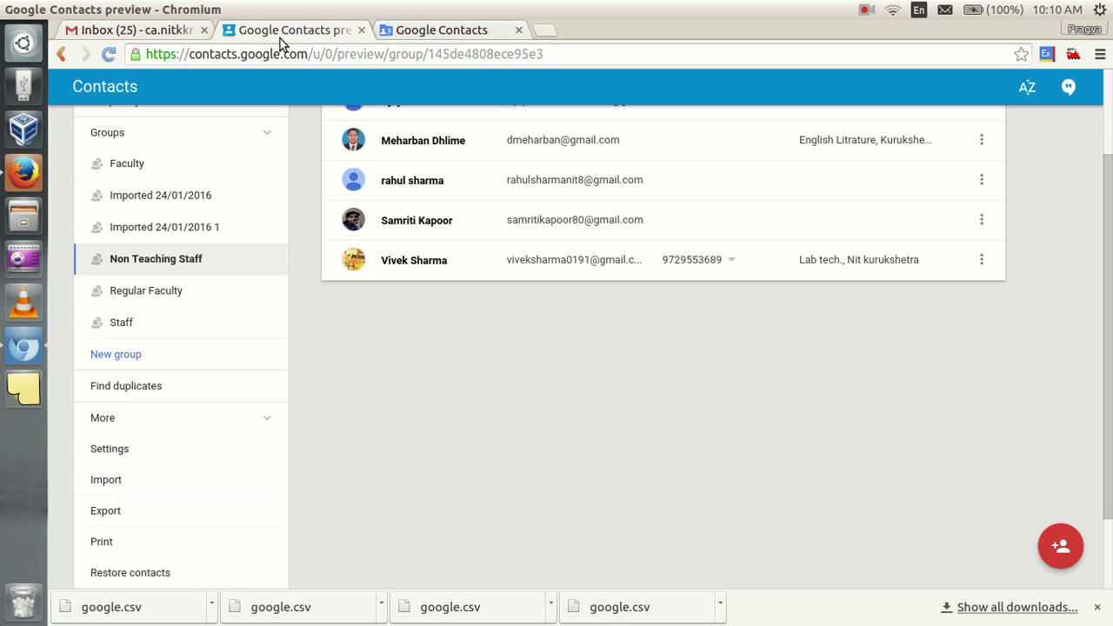
click(144, 33)
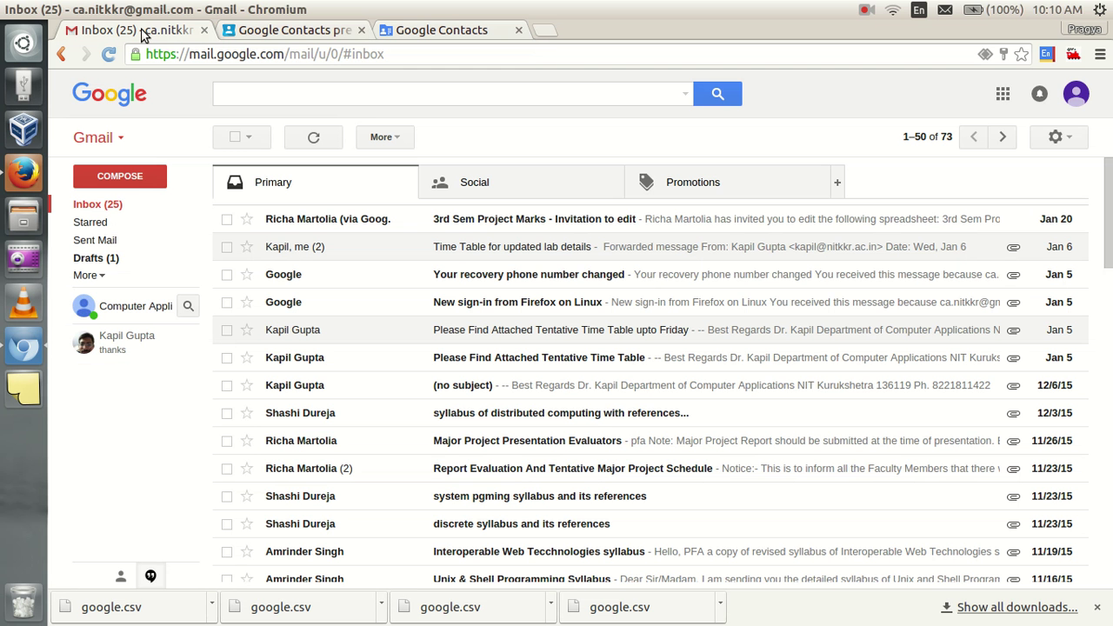
click(118, 143)
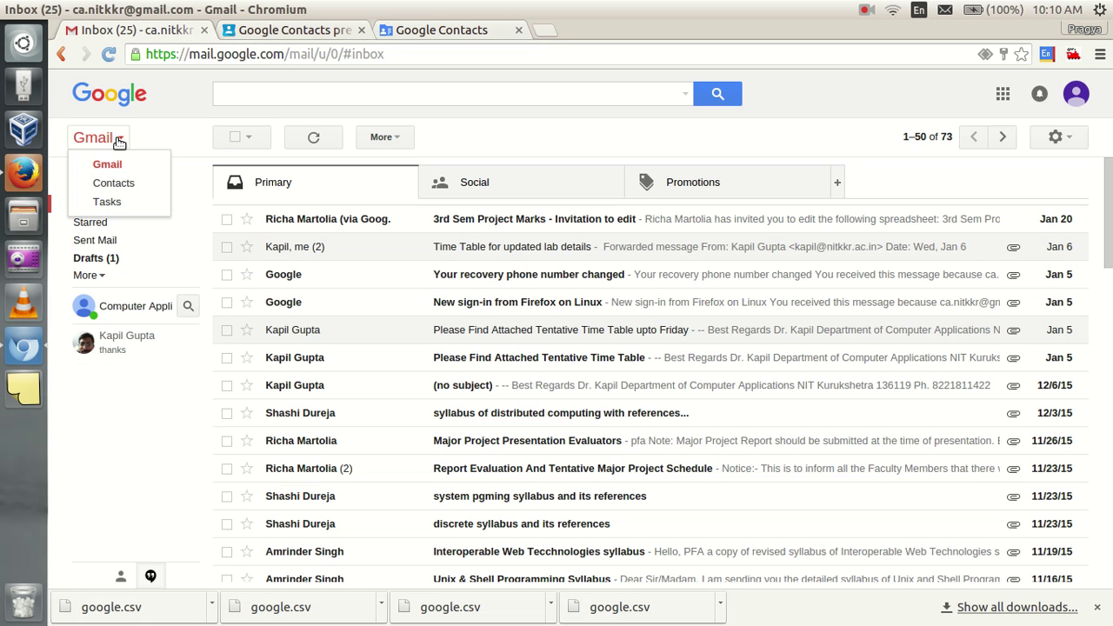
click(116, 186)
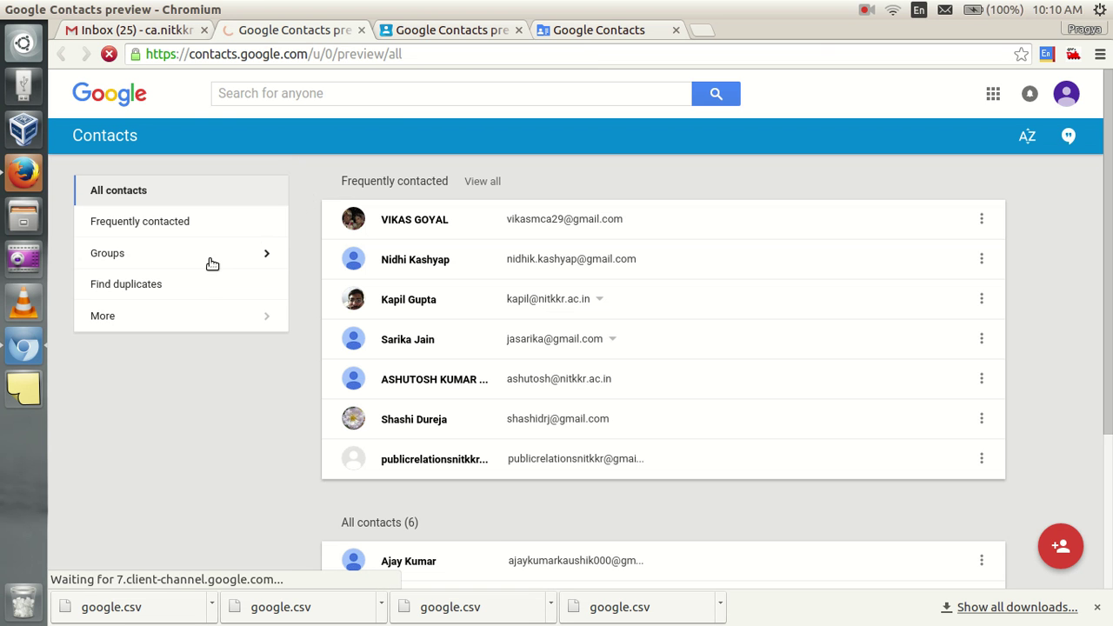
Request a contact import from a CSV or vCard file and continue to the old Google Contacts
click(167, 325)
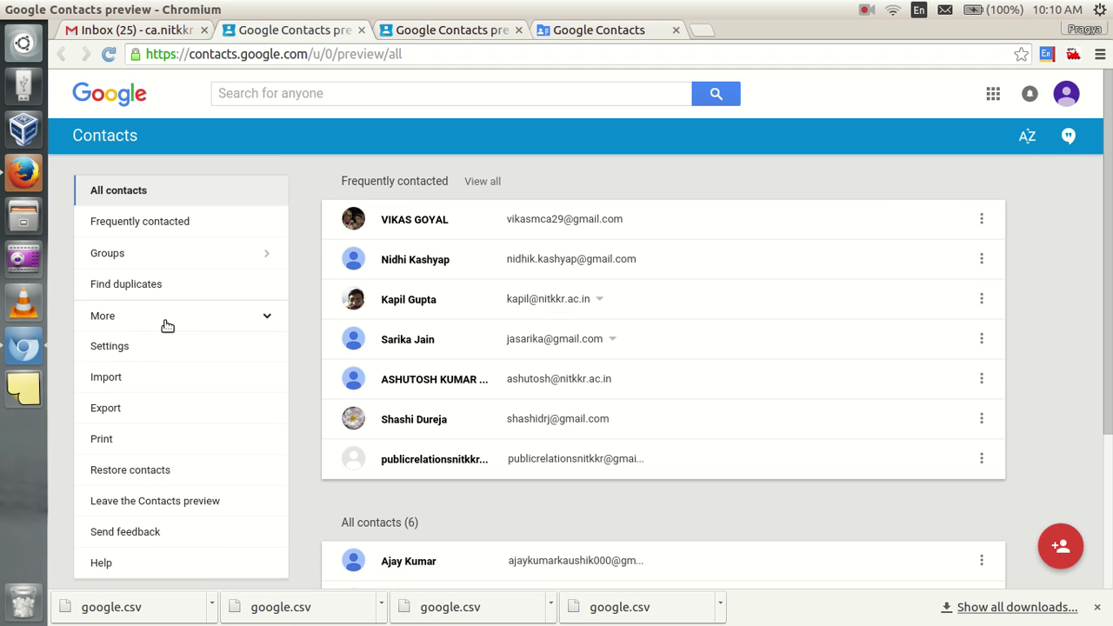
click(134, 380)
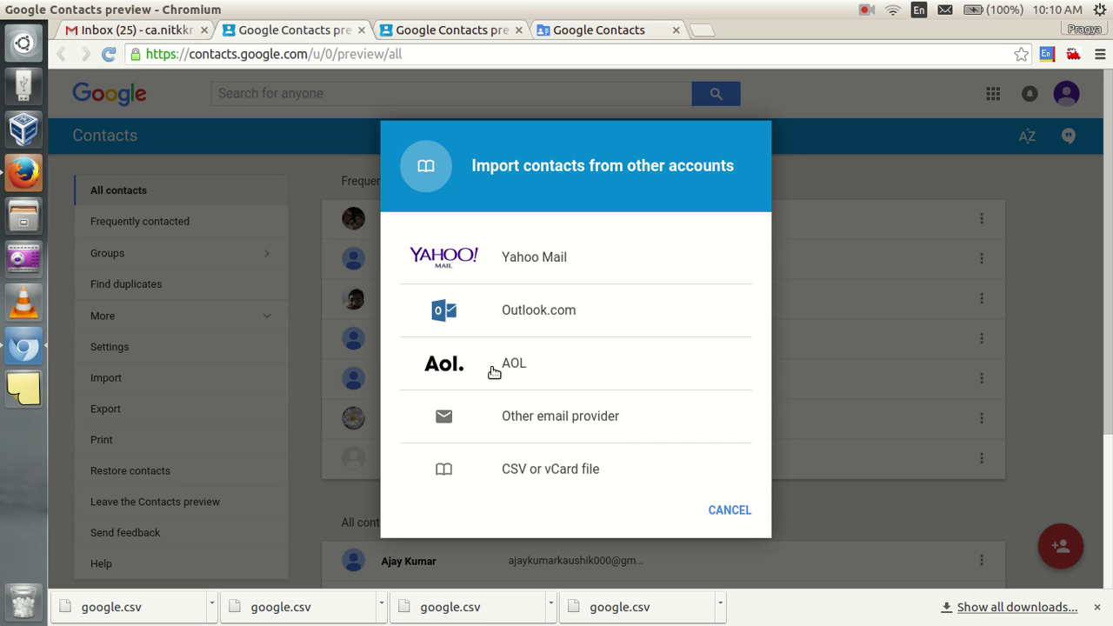
click(532, 470)
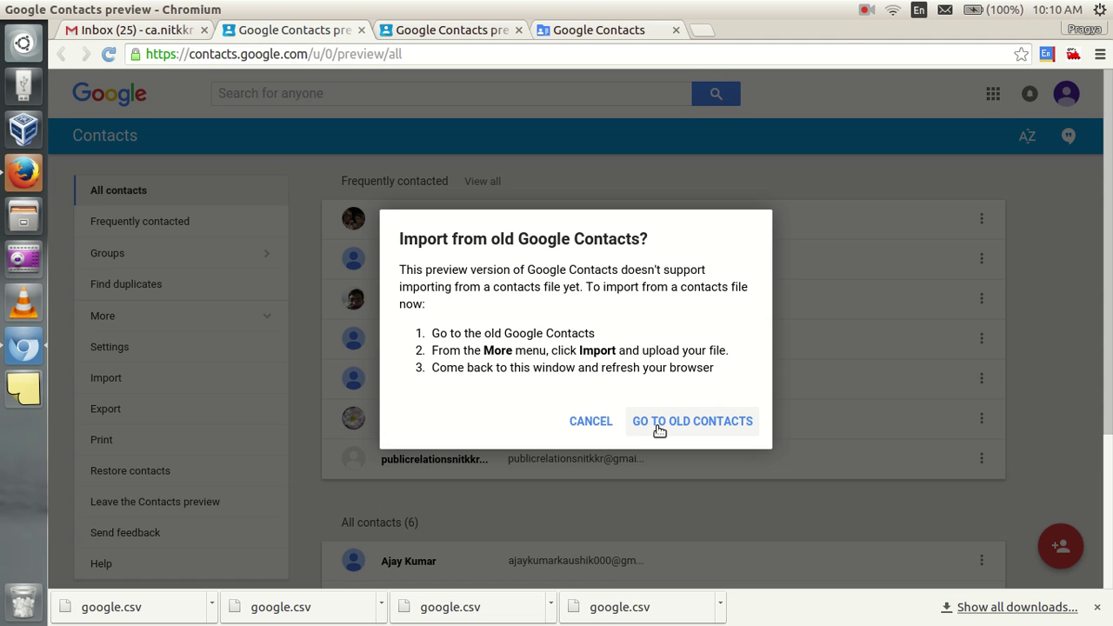
click(660, 425)
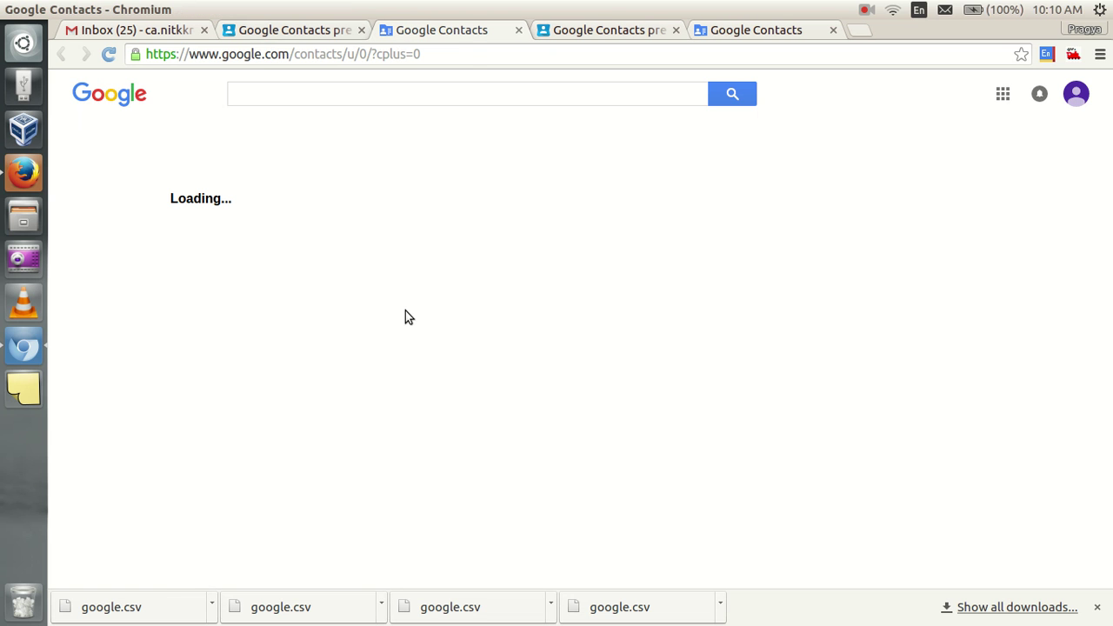
Try to import contacts from the google.csv file in the Downloads folder
click(392, 145)
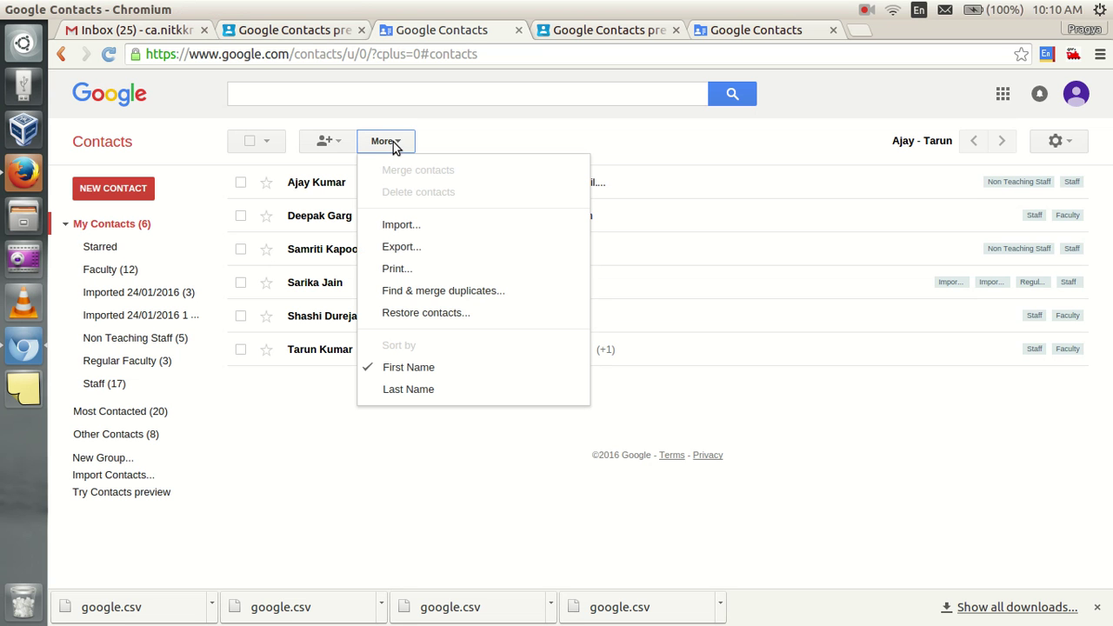
click(416, 226)
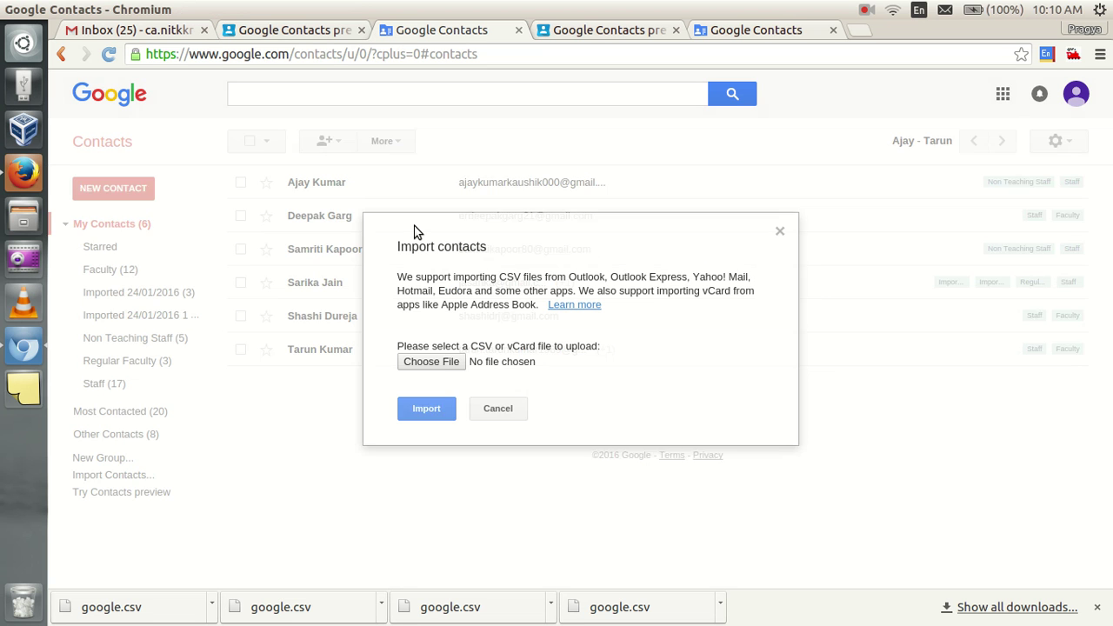
click(439, 363)
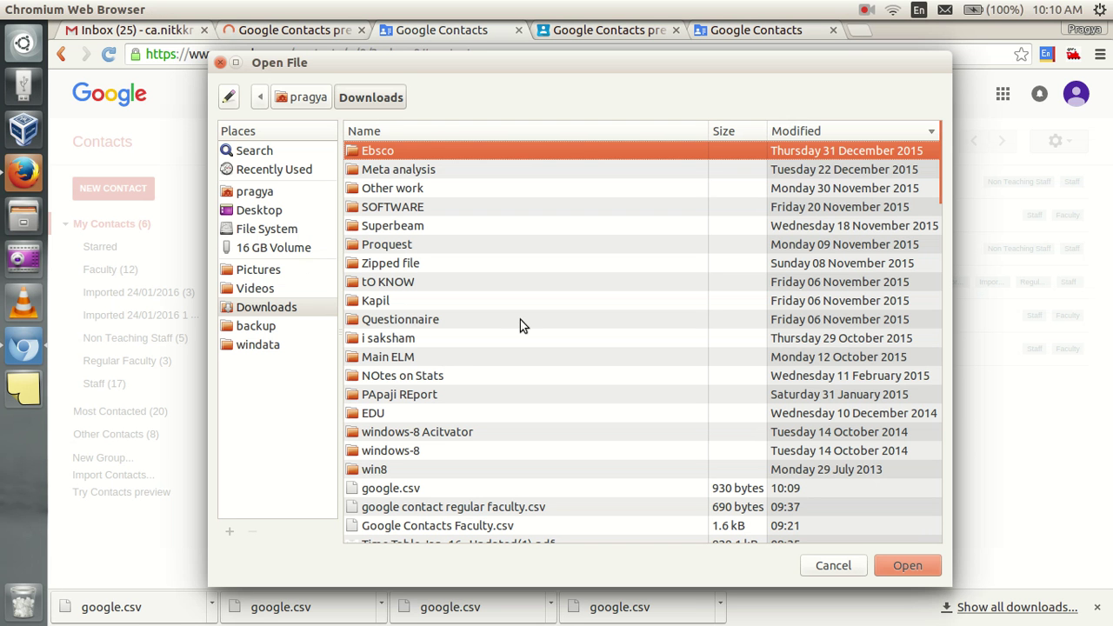
click(389, 490)
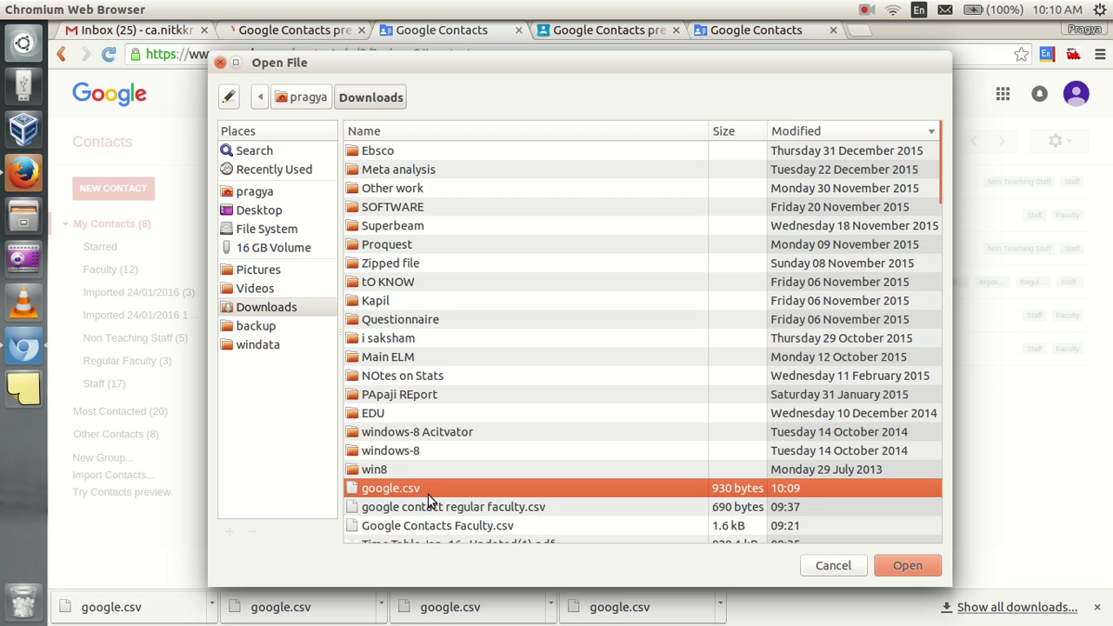
click(907, 566)
click(419, 410)
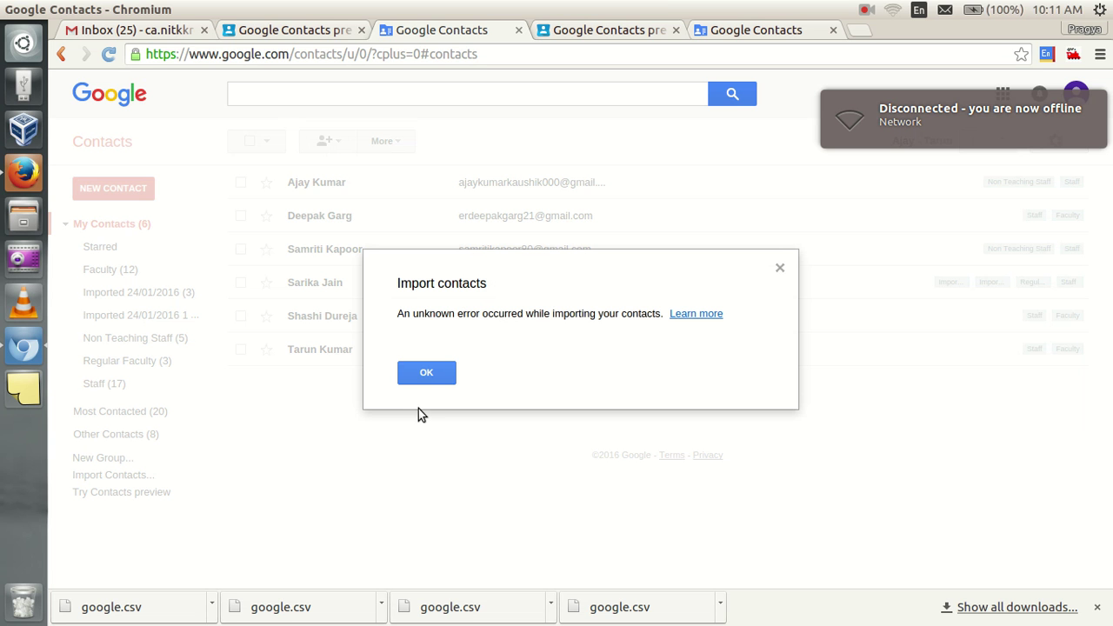
click(427, 373)
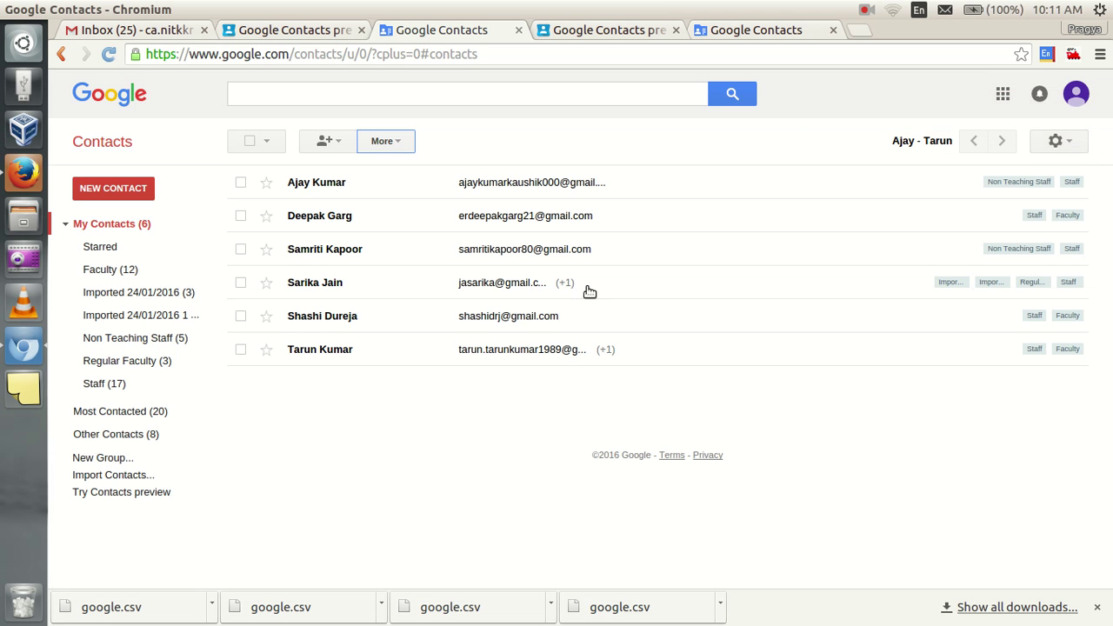
click(865, 11)
click(866, 10)
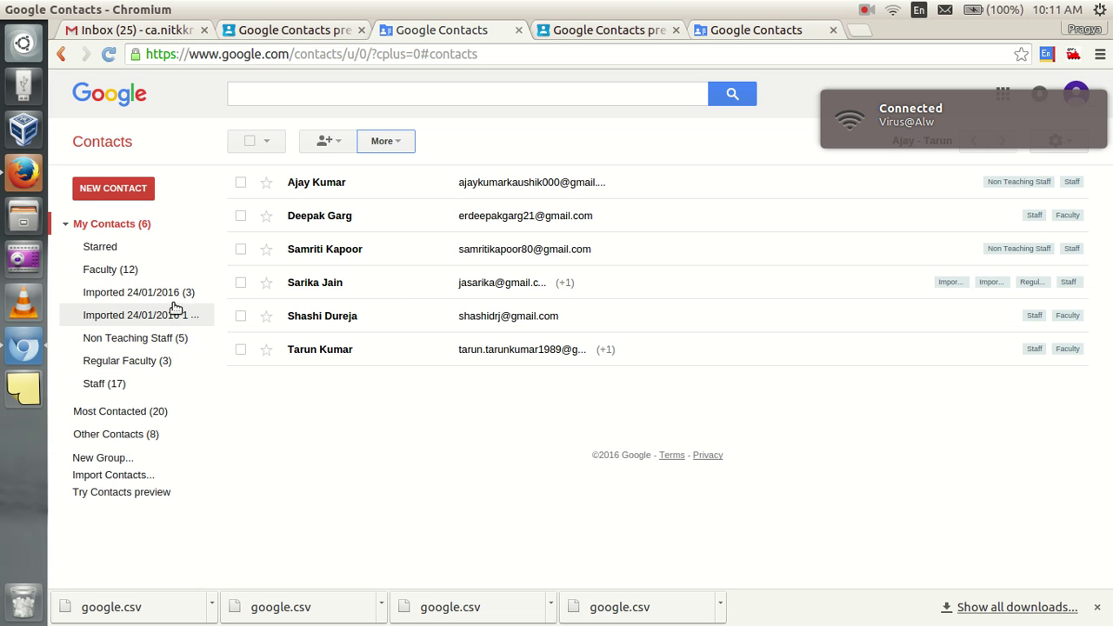
Display the contacts in the Non Teaching Staff group
click(166, 346)
click(167, 346)
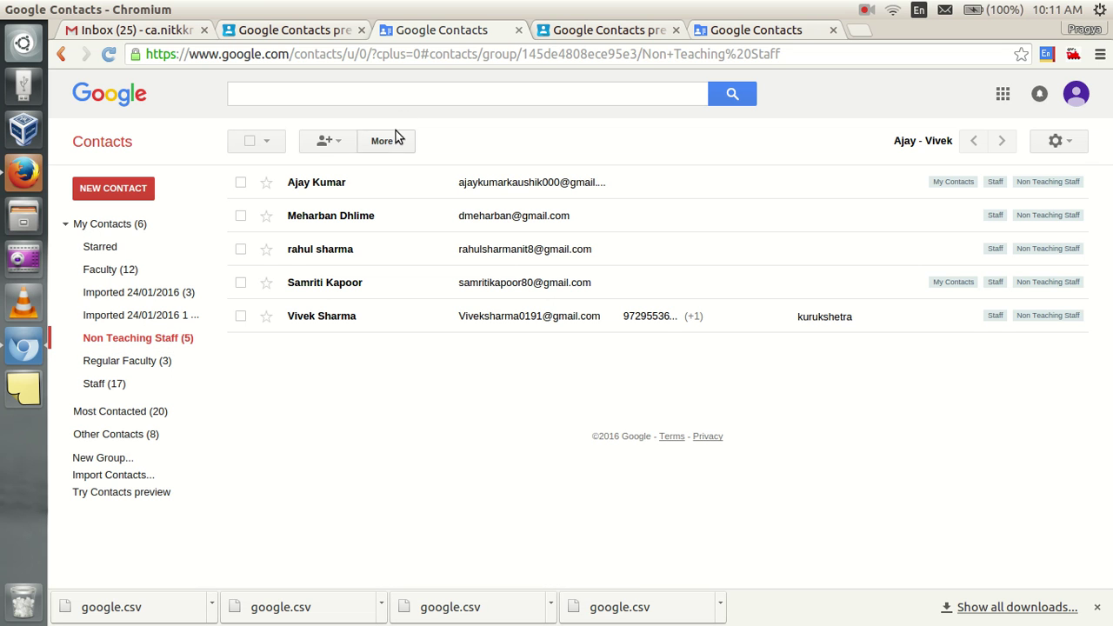
Select all contacts in the Non Teaching Staff group and delete the group itself, not the contacts
click(248, 141)
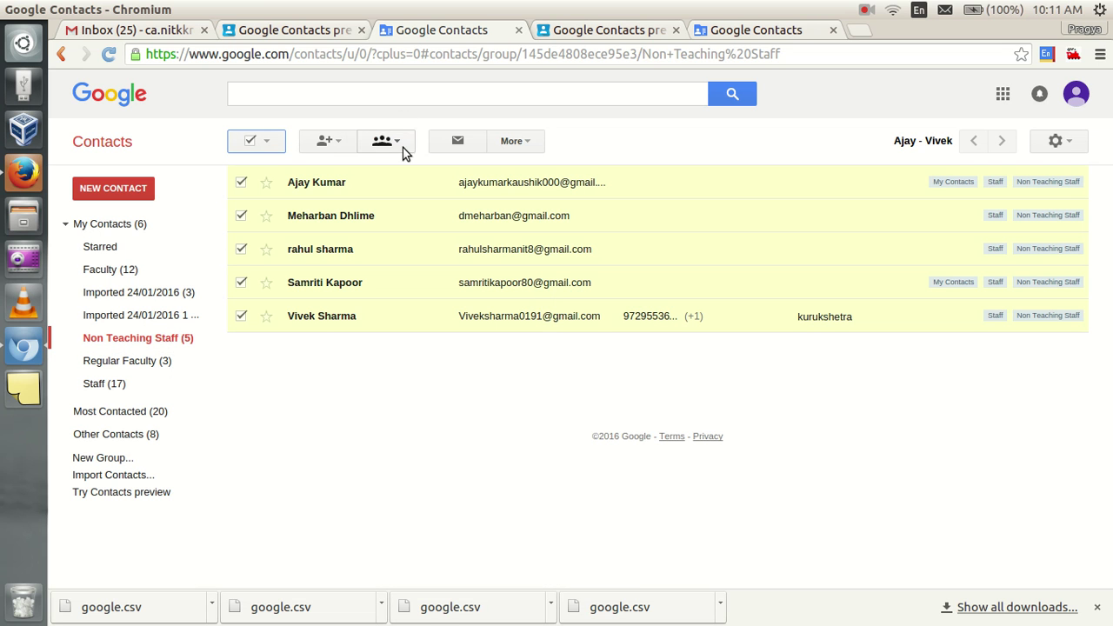
click(521, 147)
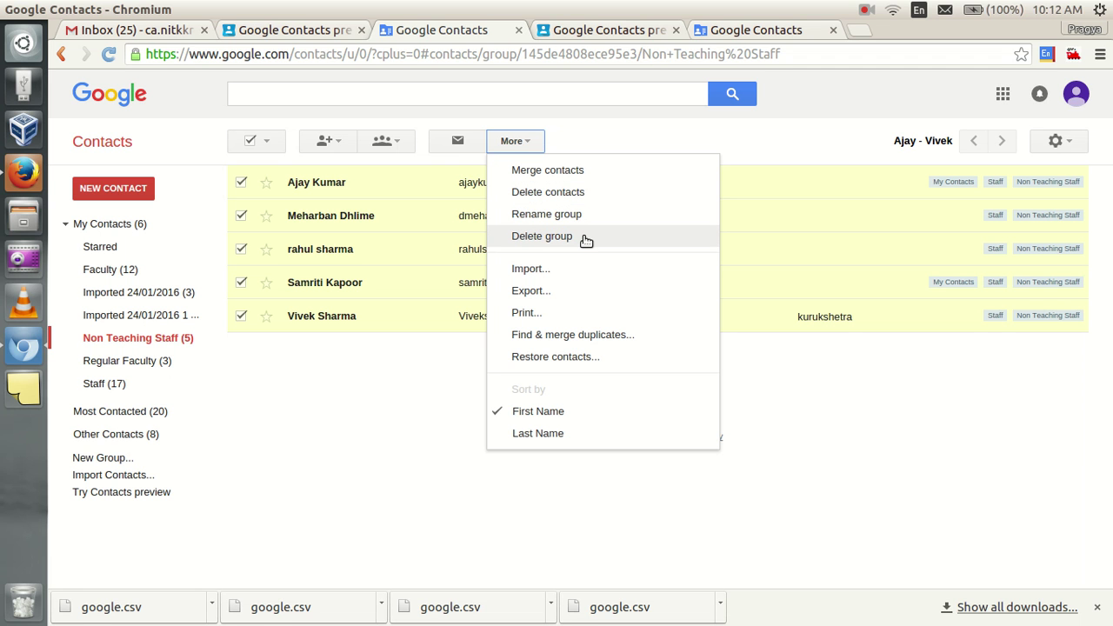
click(586, 238)
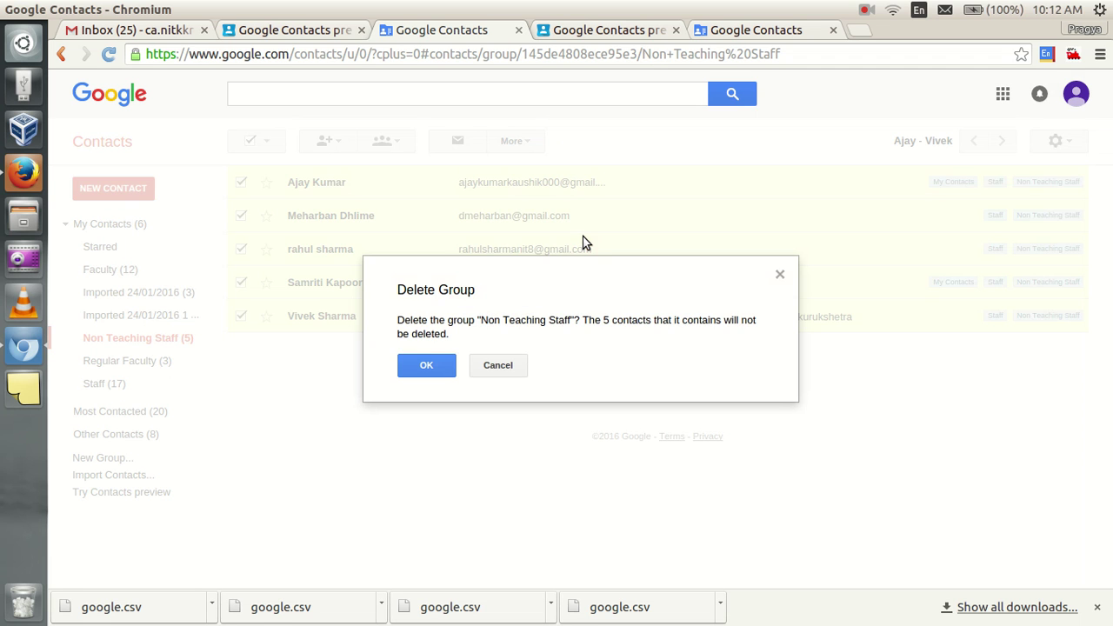
click(422, 364)
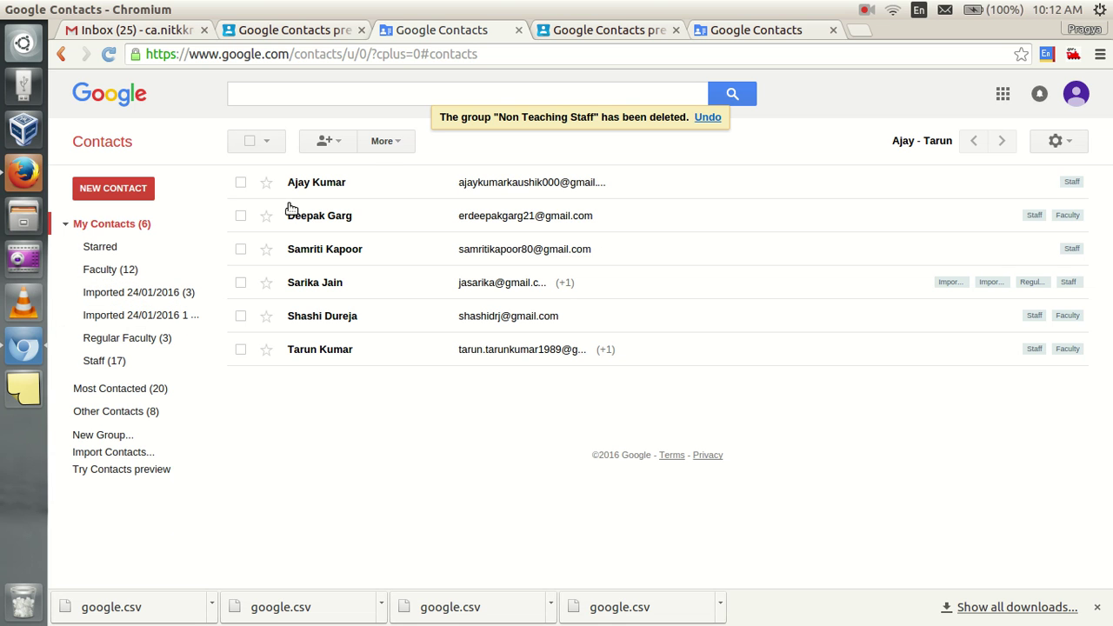
Import contacts from the google.csv file in the Downloads folder
click(388, 142)
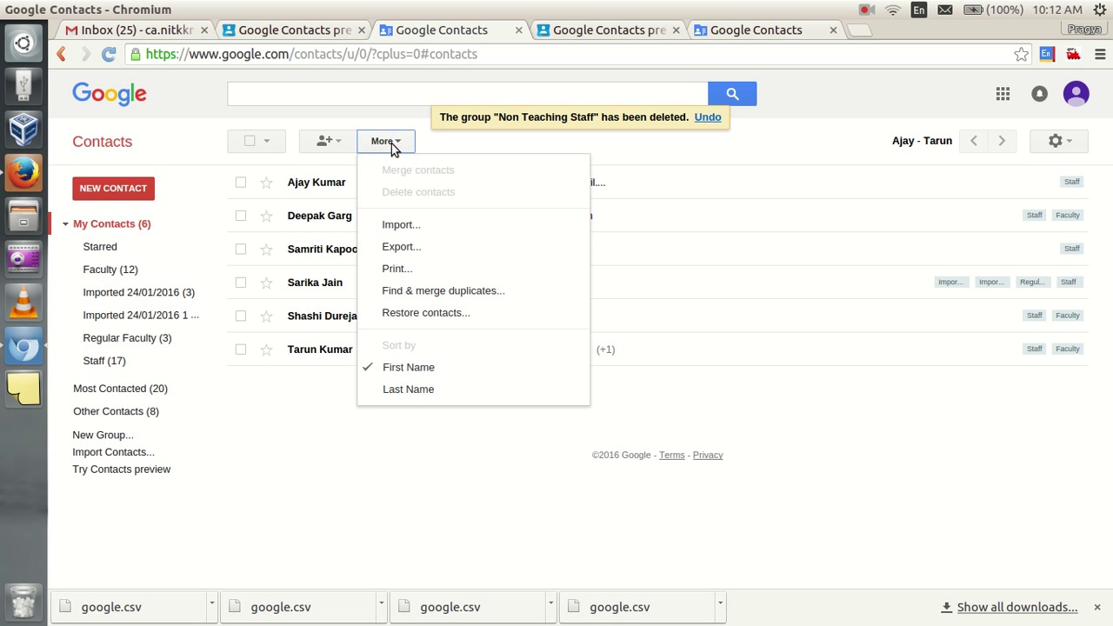
click(393, 225)
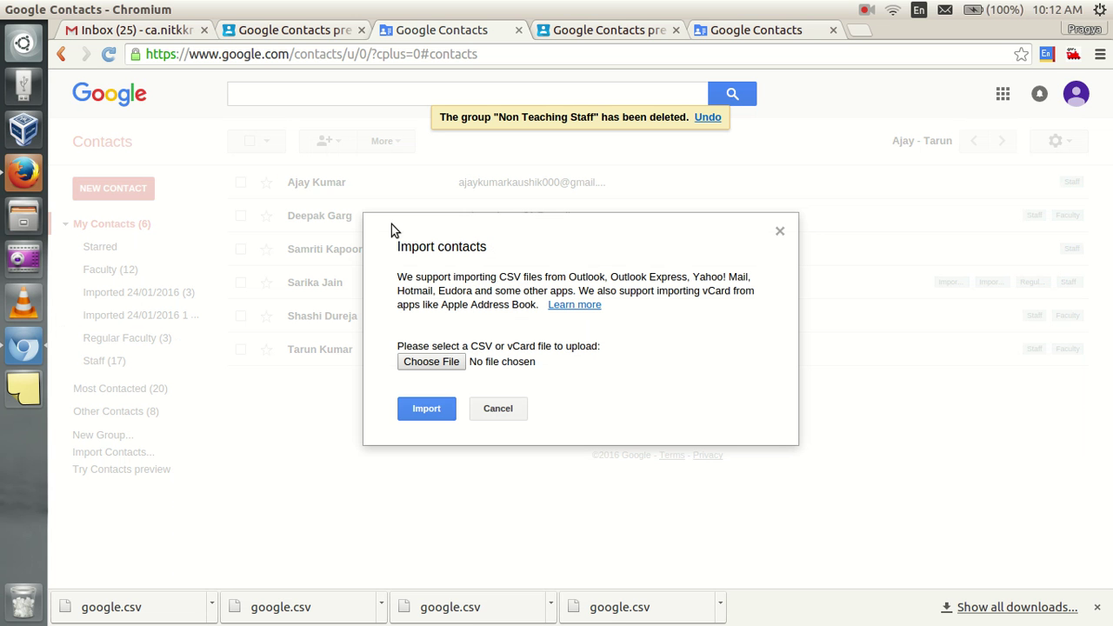
click(429, 363)
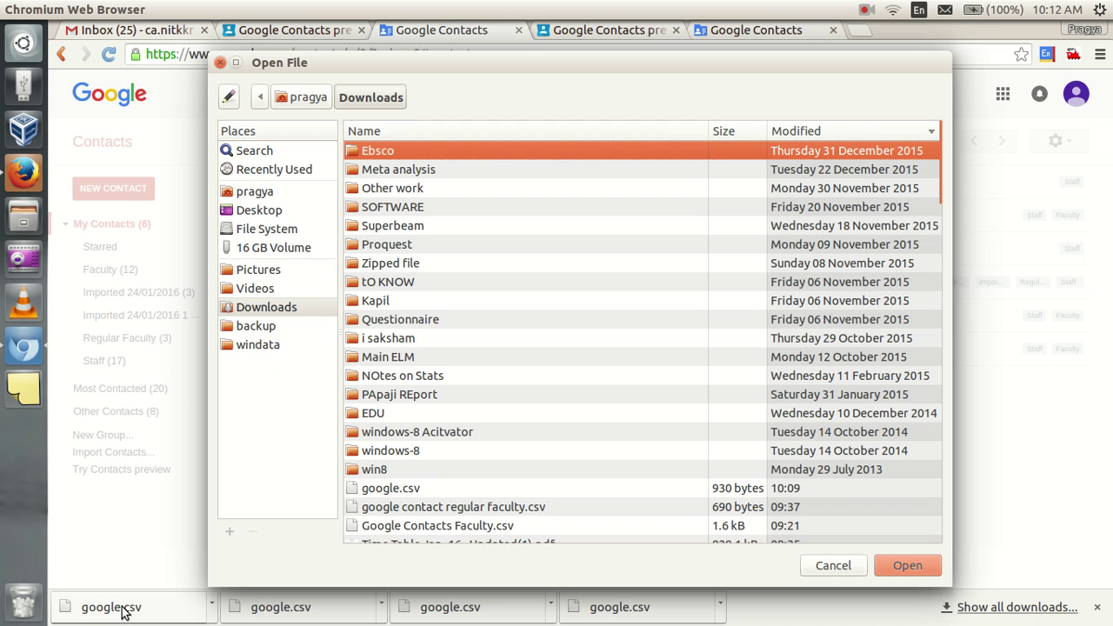
click(396, 491)
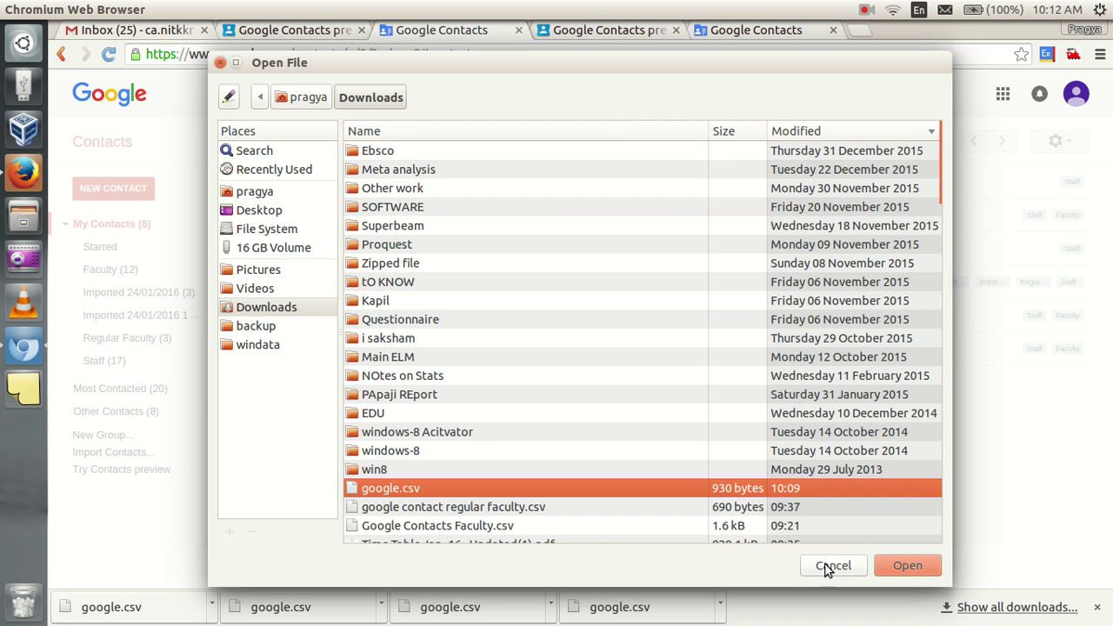
click(887, 566)
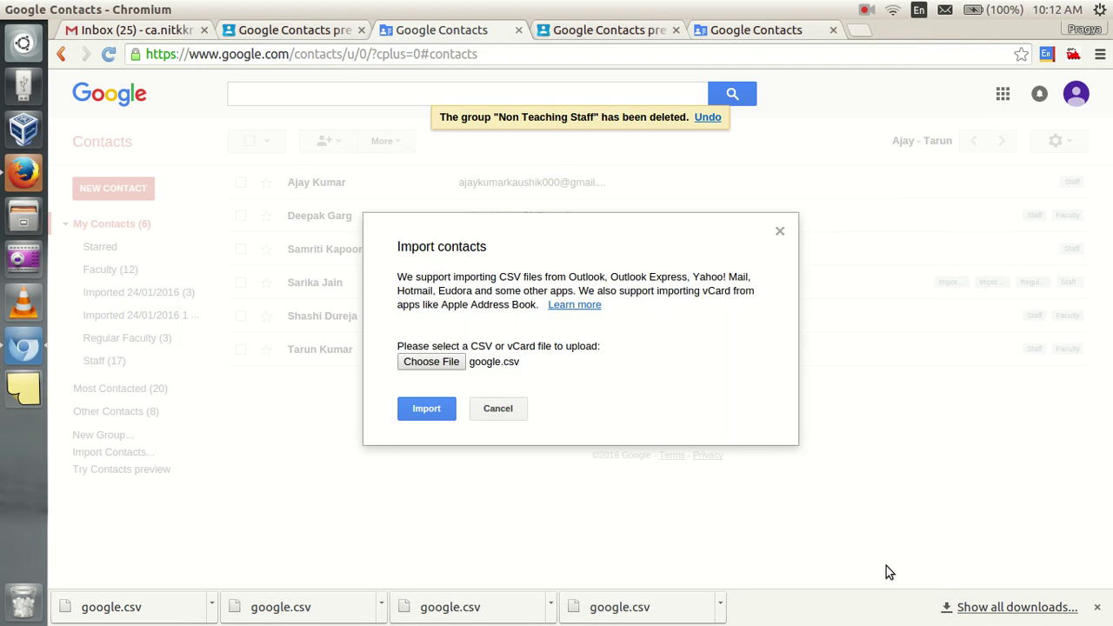
click(418, 411)
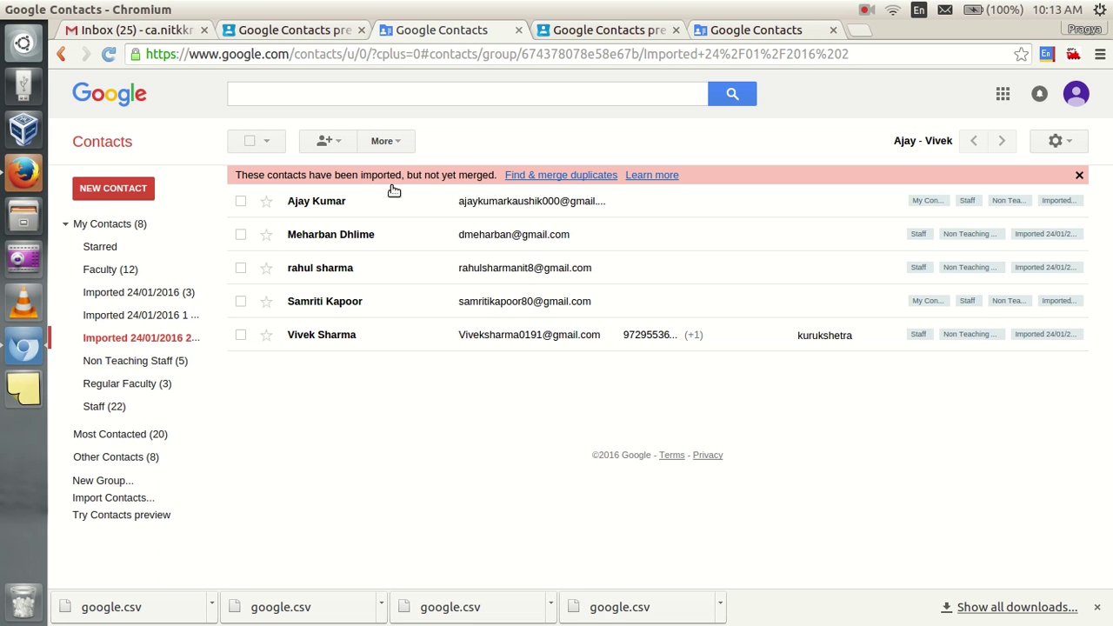
Find duplicates among the imported contacts, view the first duplicate's details, and merge all the listed duplicates
click(571, 178)
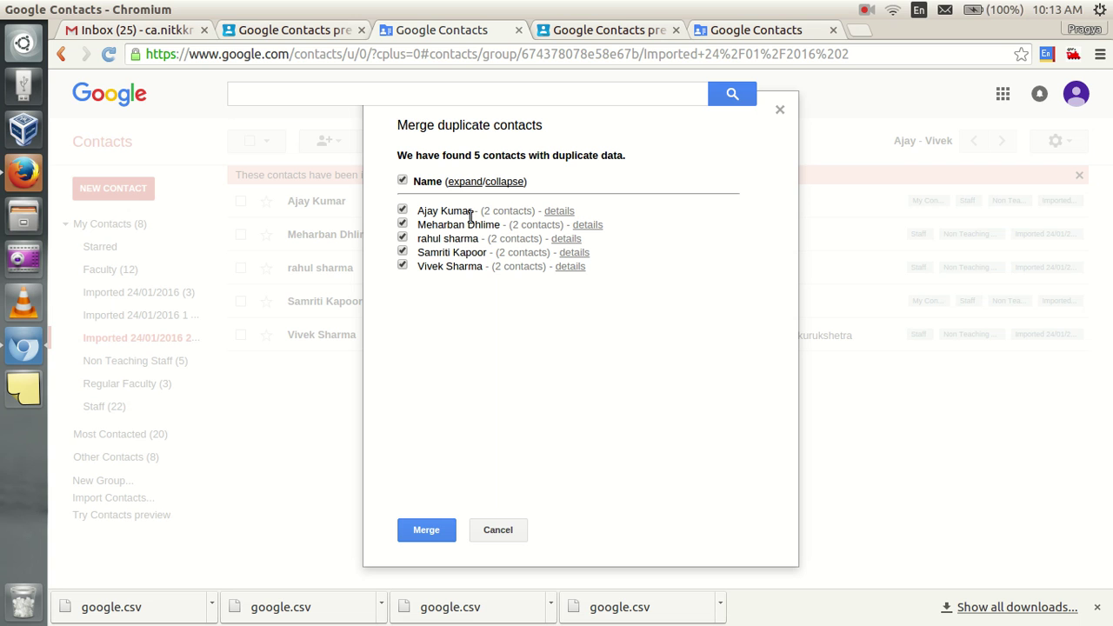
click(559, 212)
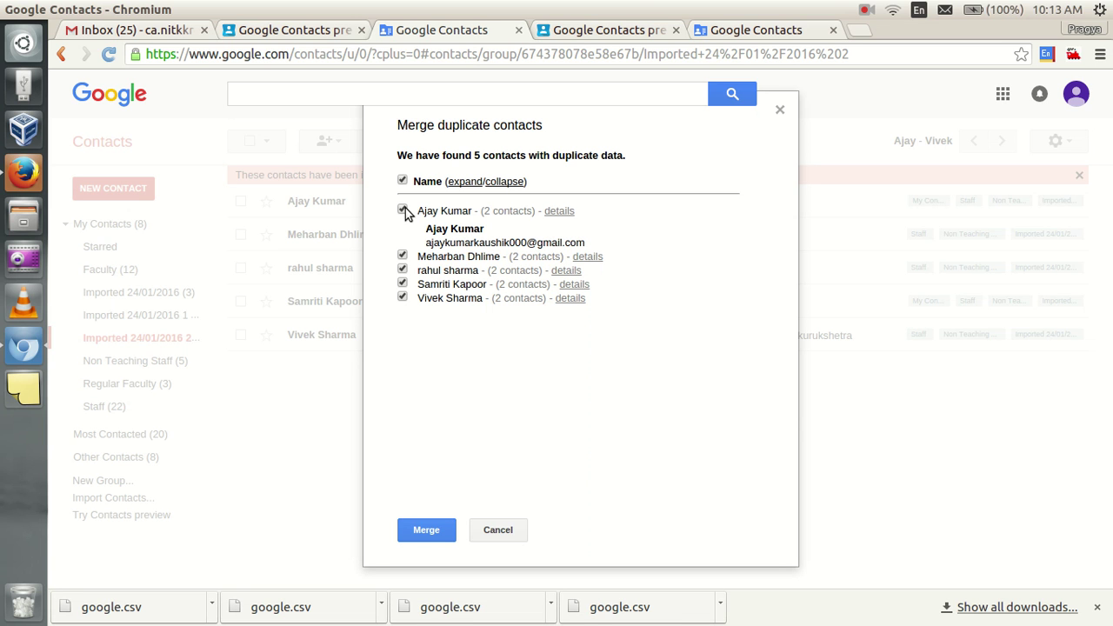
click(417, 535)
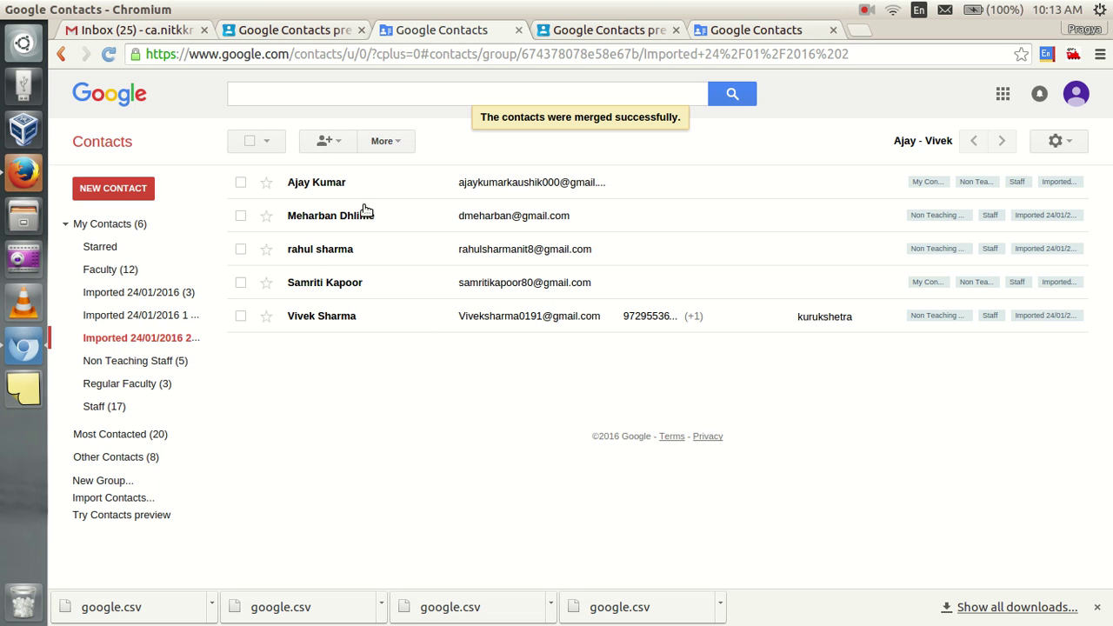
Display the Staff group and review its contacts and their group labels through to the end of the list
click(122, 408)
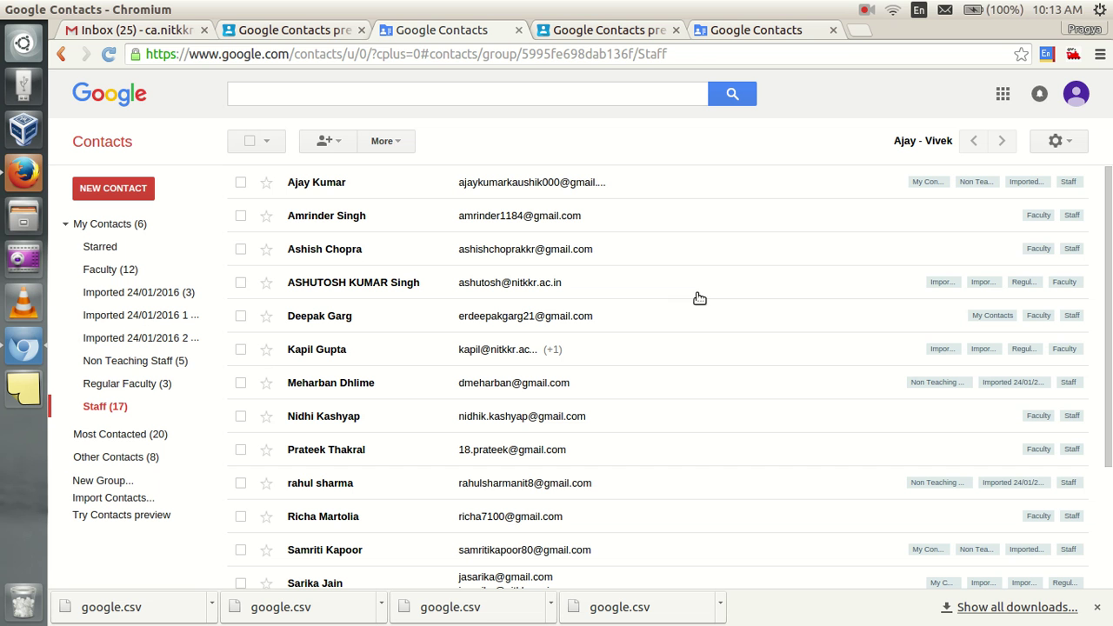
drag(1109, 247, 1106, 342)
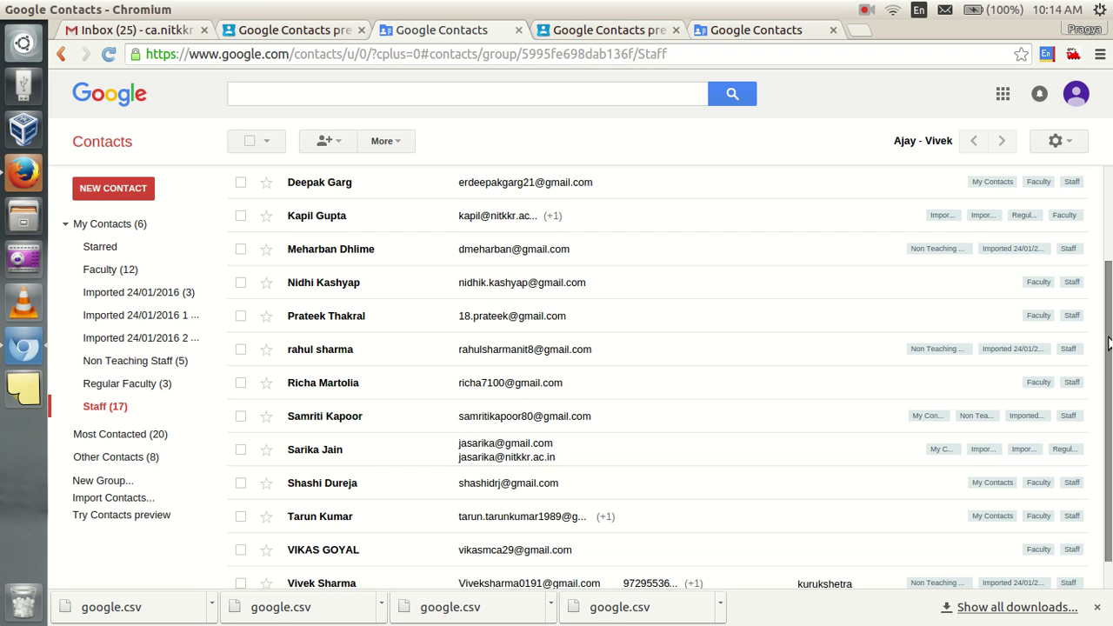
drag(1110, 342, 1110, 370)
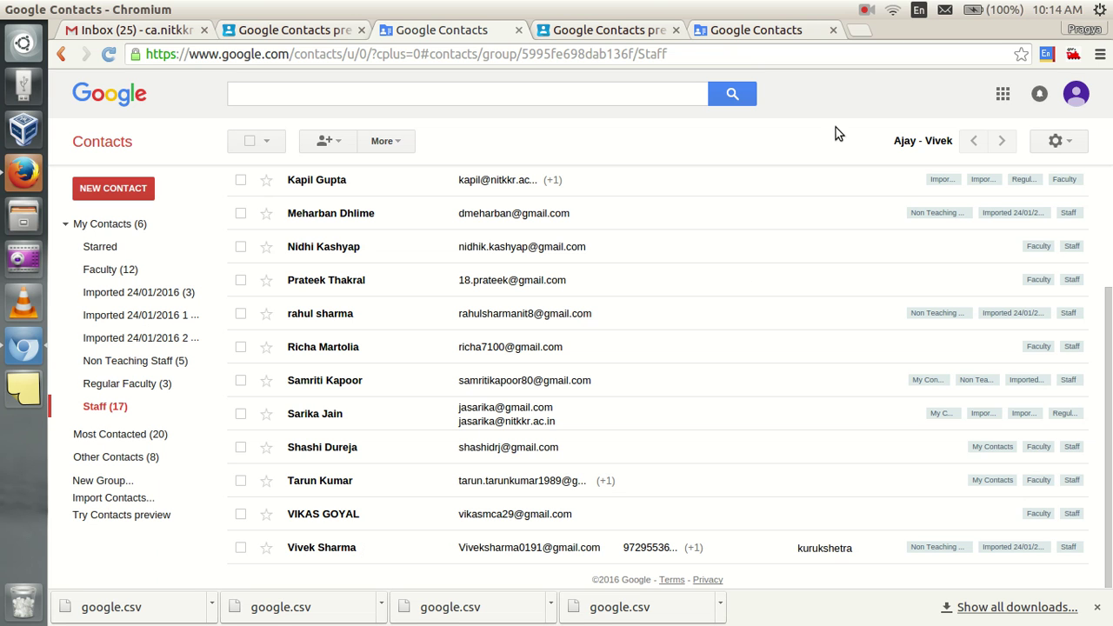
click(866, 10)
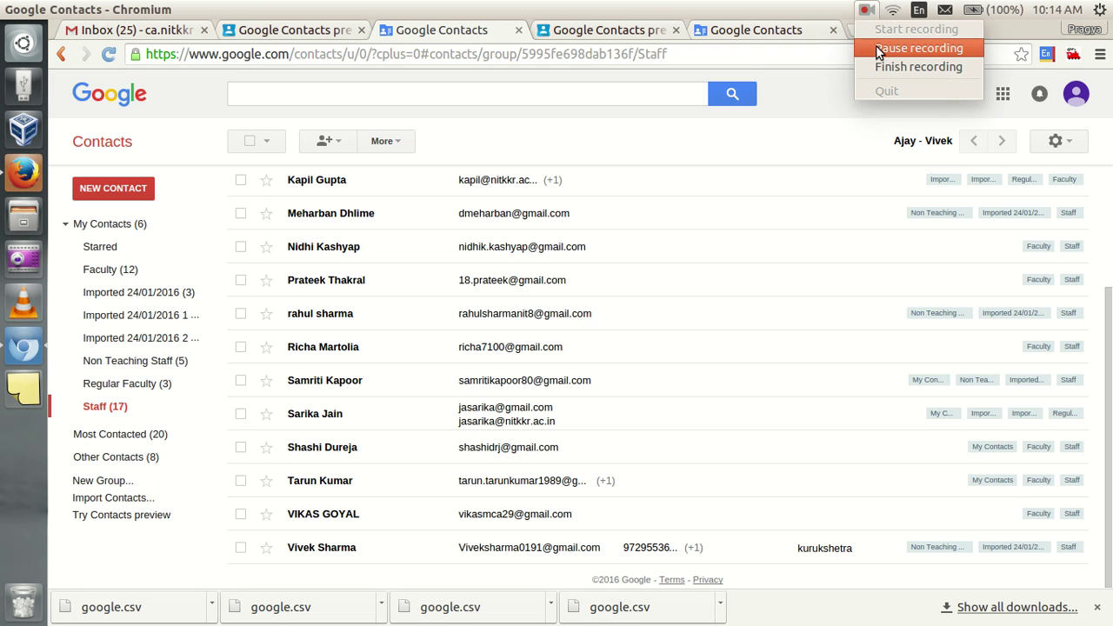